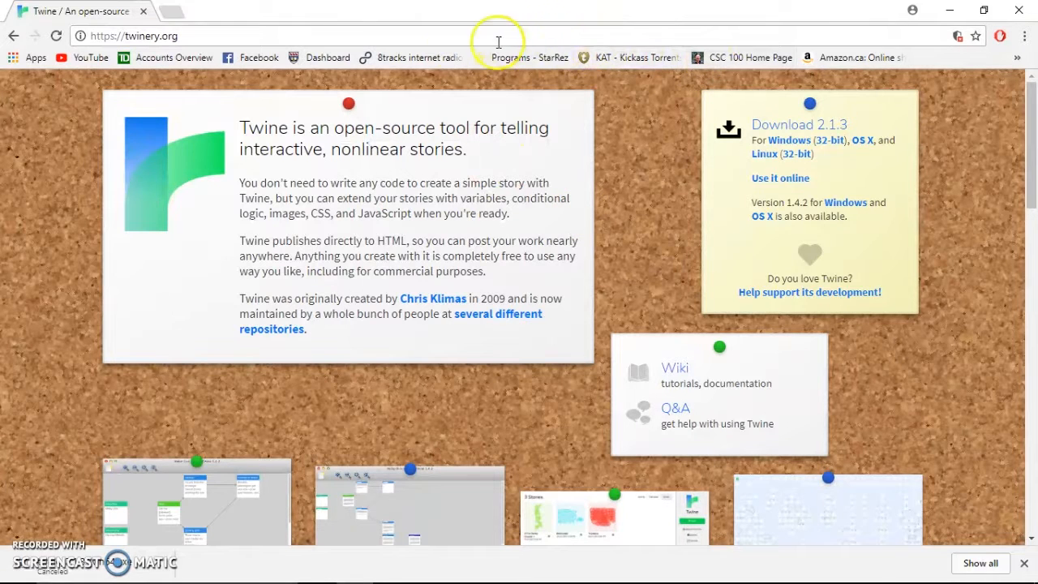
Load twinery.org and download Twine 2.1.3 for Windows.
left_click(185, 35)
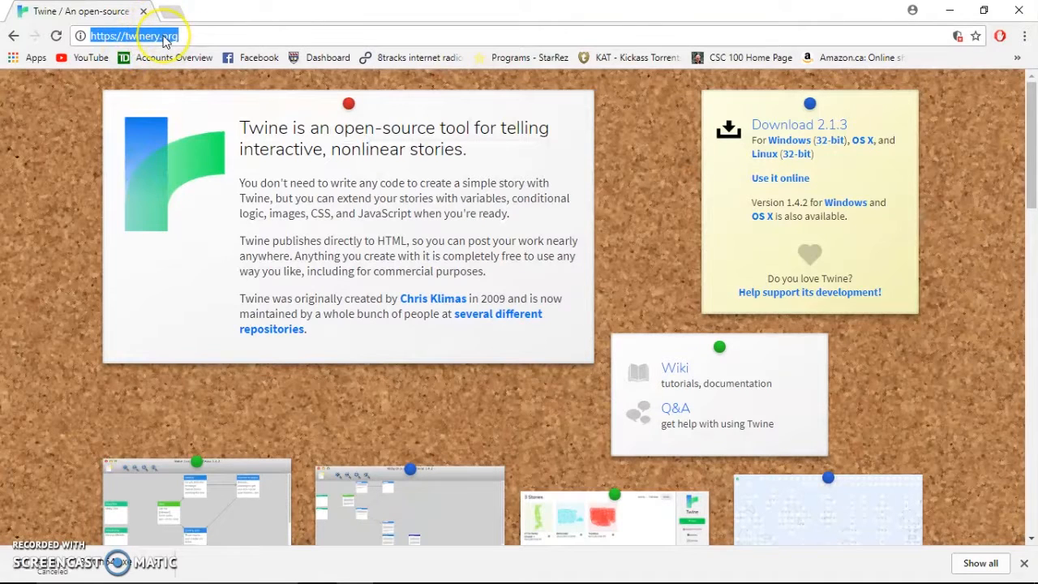
key("Return")
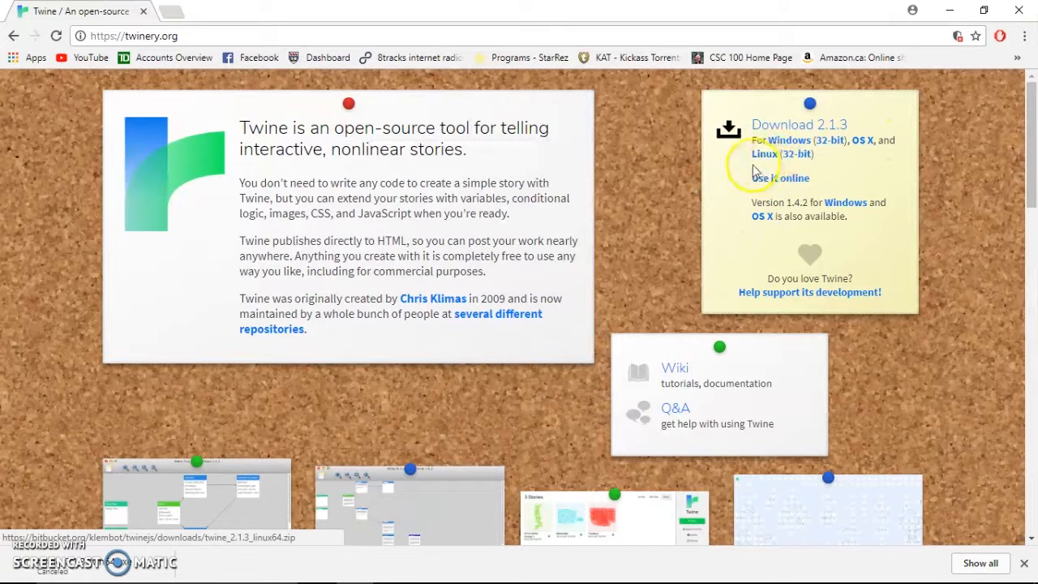
left_click(803, 146)
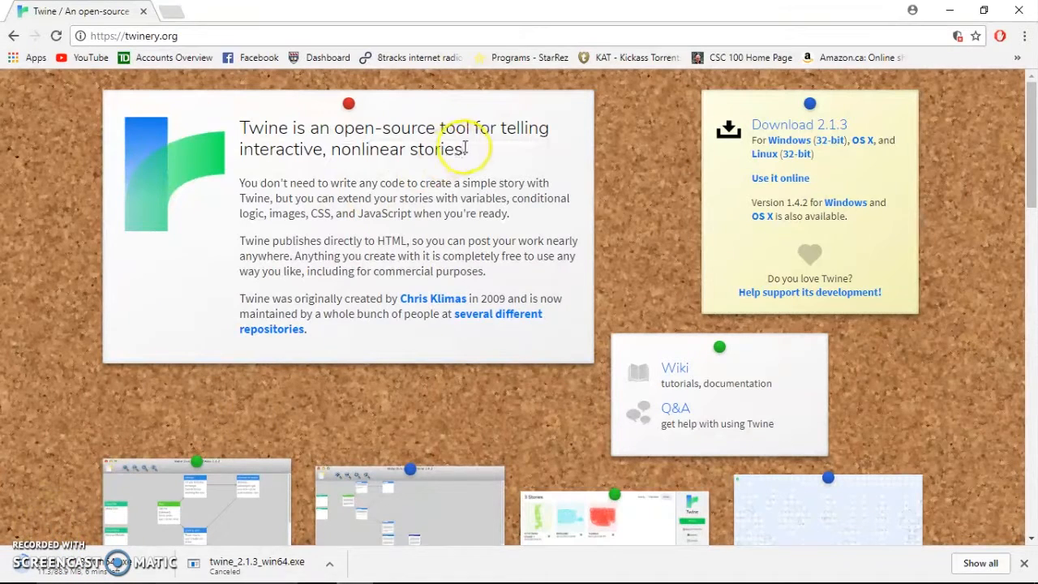
left_click_drag(477, 153, 241, 129)
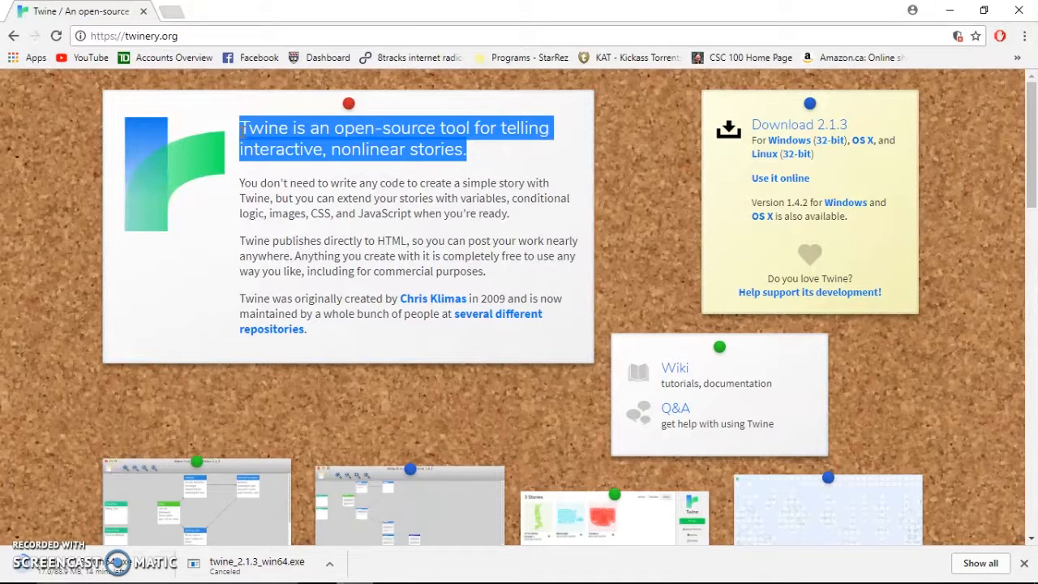
left_click(241, 130)
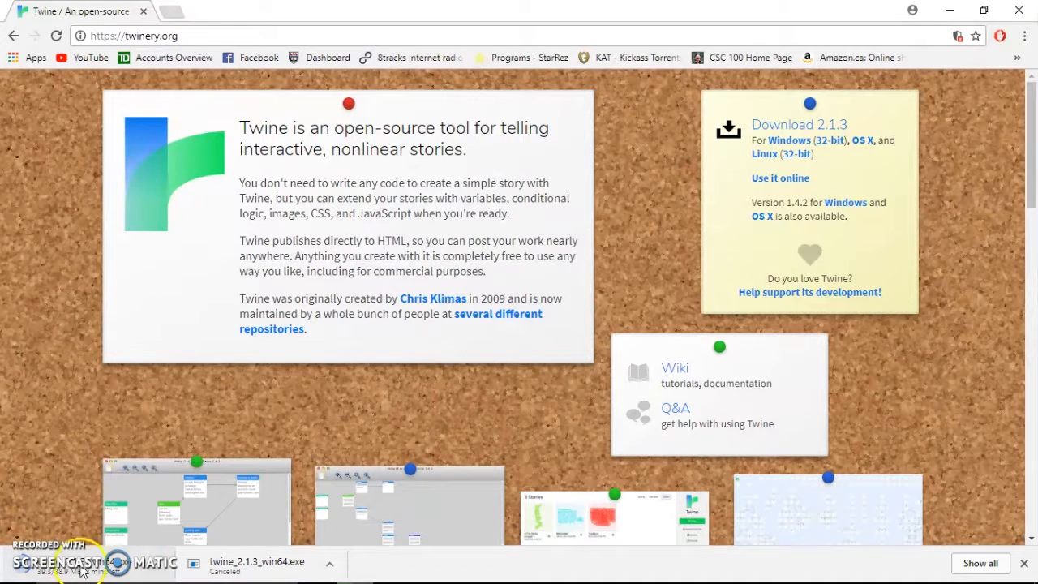
Search the computer for "twine" and launch the Twine desktop app.
mouse_move(50, 580)
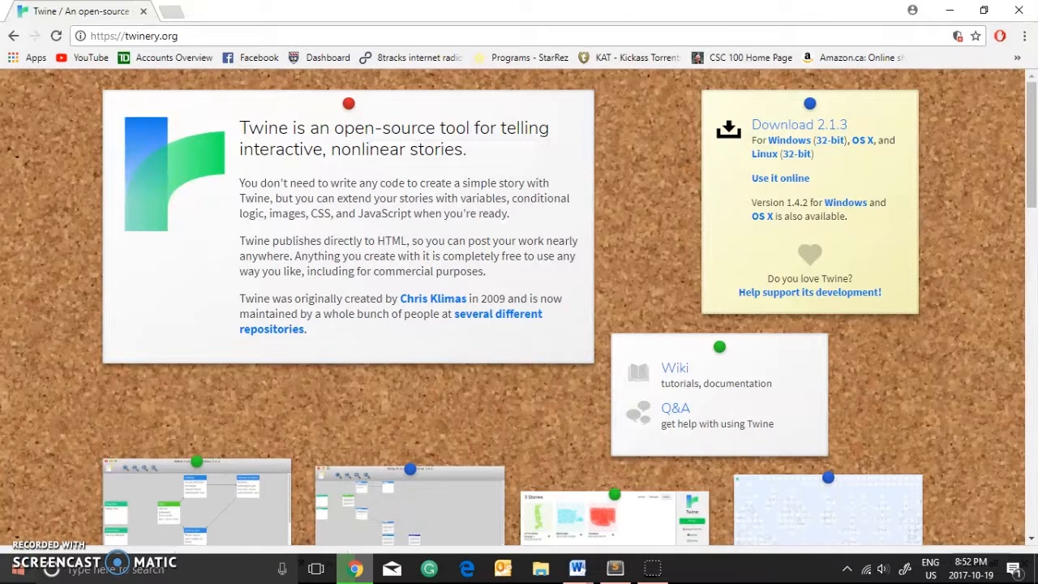
left_click(88, 572)
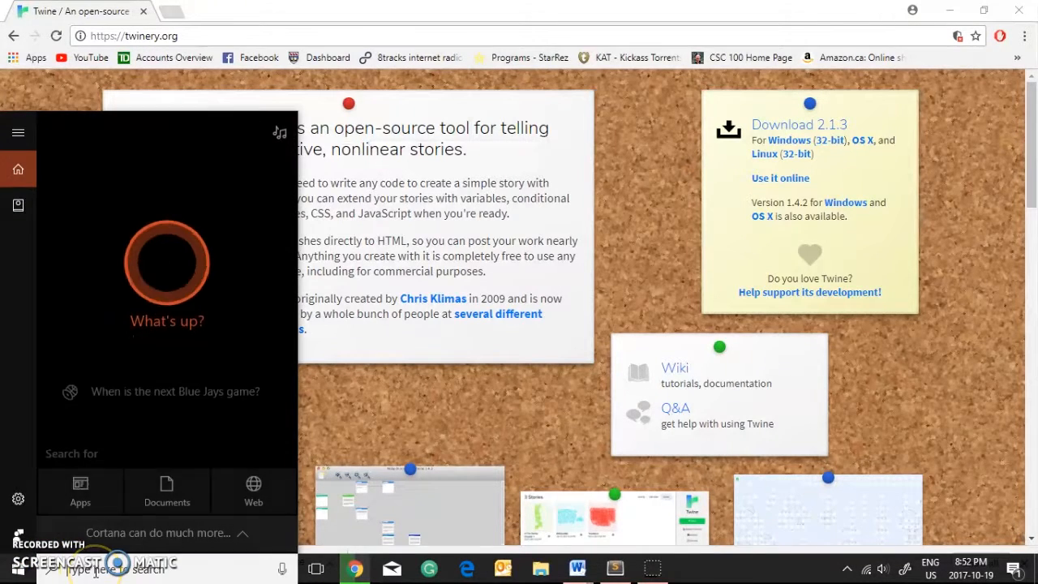
type("twine")
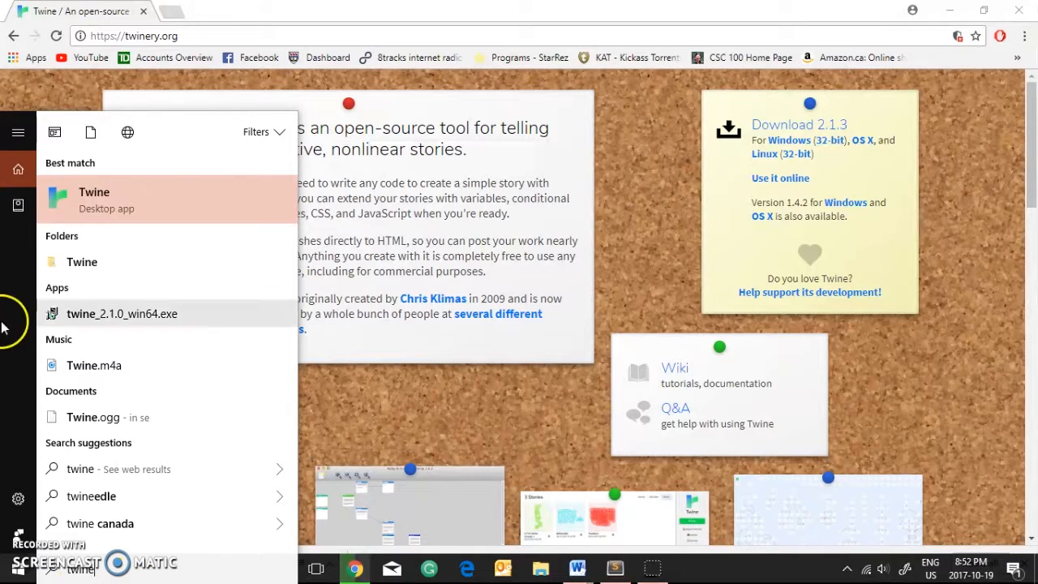
left_click(150, 209)
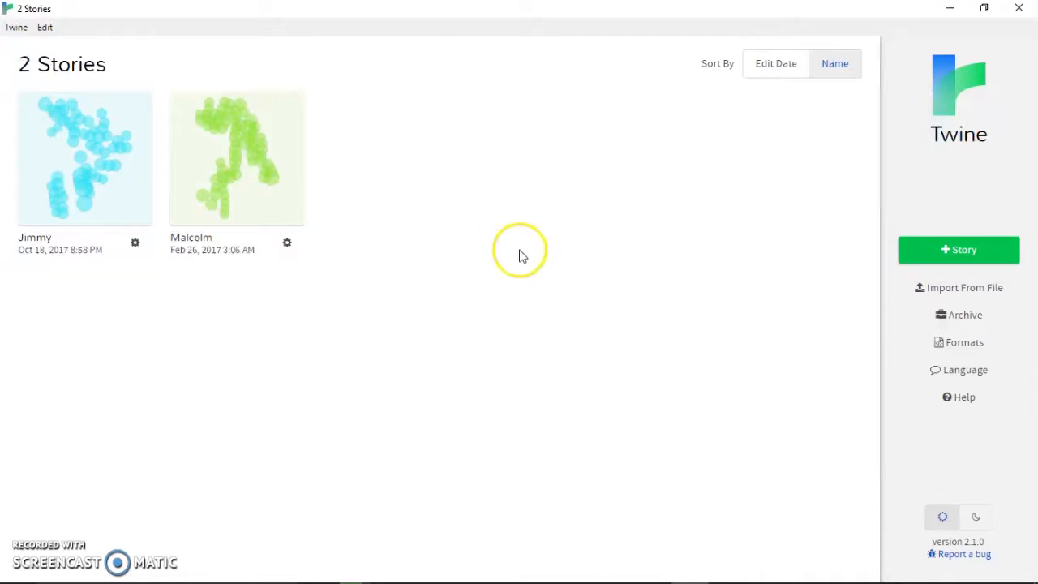
Create a new story named "A Dog's Life".
left_click(957, 253)
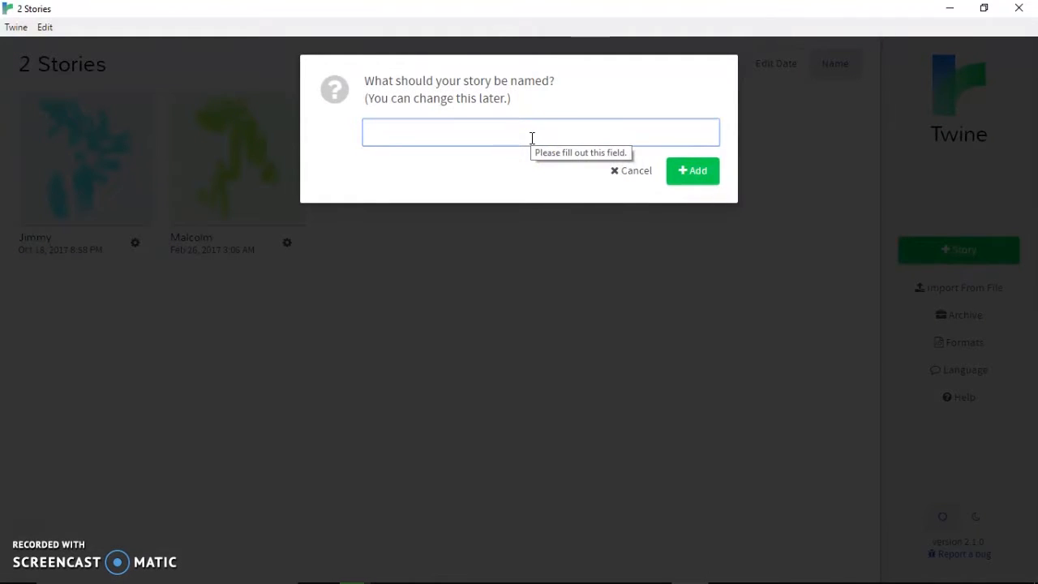
type("A d")
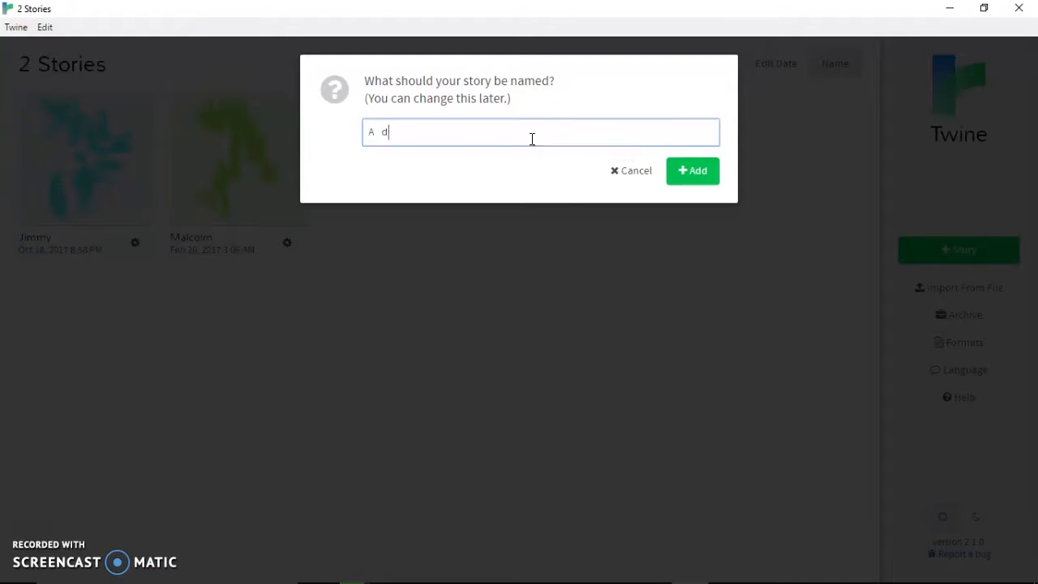
key("BackSpace")
type("Dog's Life")
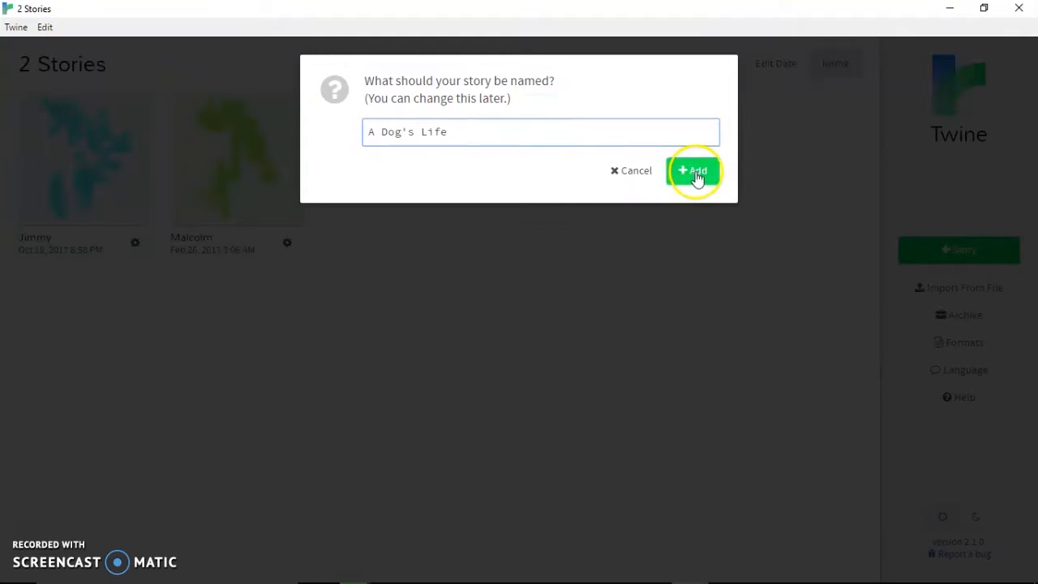
left_click(695, 175)
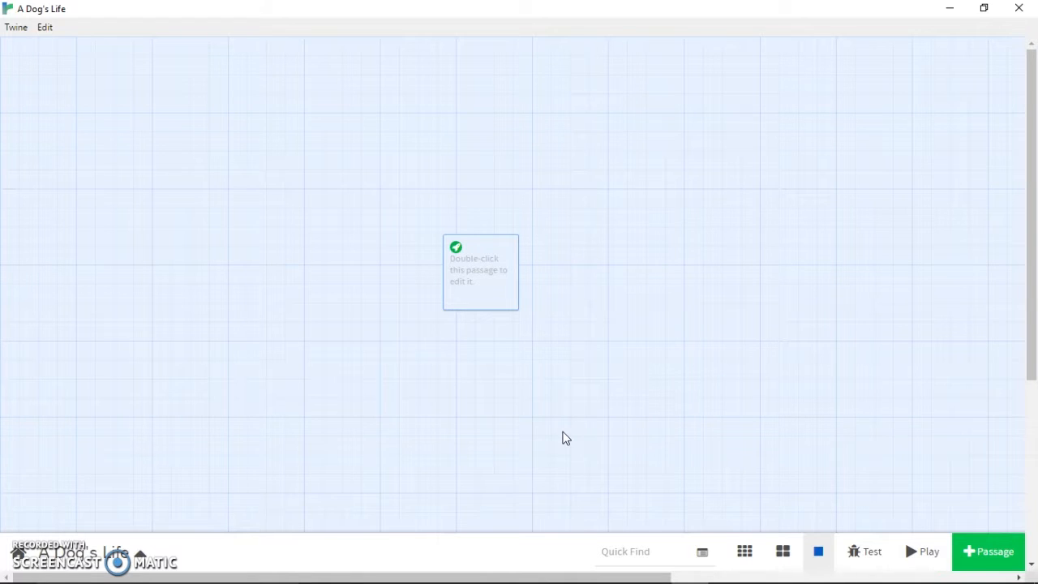
Open the story's first passage for editing and name it "Start".
scroll(552, 392, "down", 3)
scroll(552, 366, "up", 3)
mouse_move(479, 249)
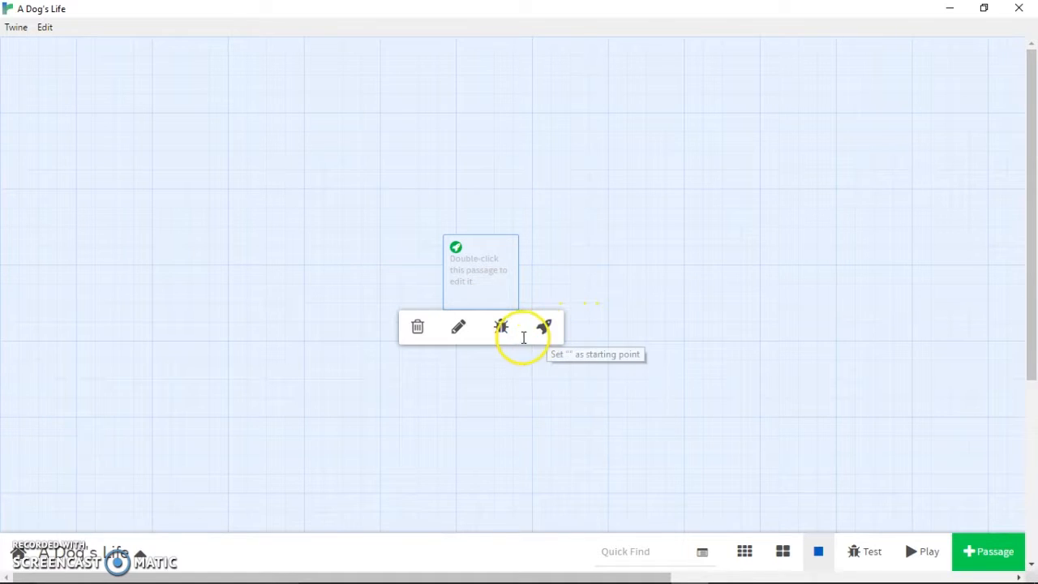
left_click(460, 331)
left_click(373, 59)
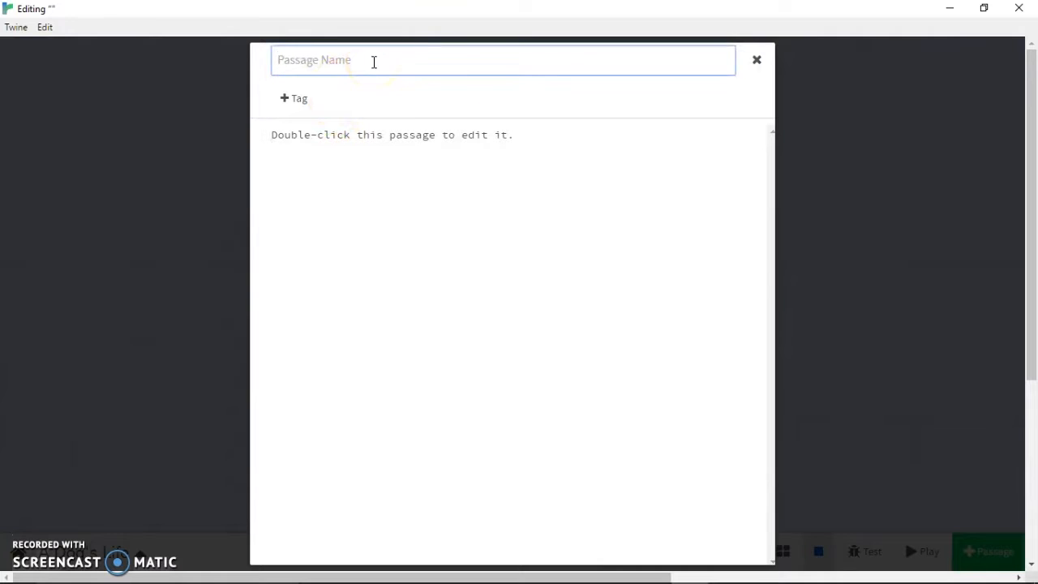
type("Start")
Replace the Start passage's placeholder text with two separate paragraphs: "The dog walked down the street." and "It saw a man.".
left_click(489, 162)
left_click_drag(529, 144, 271, 135)
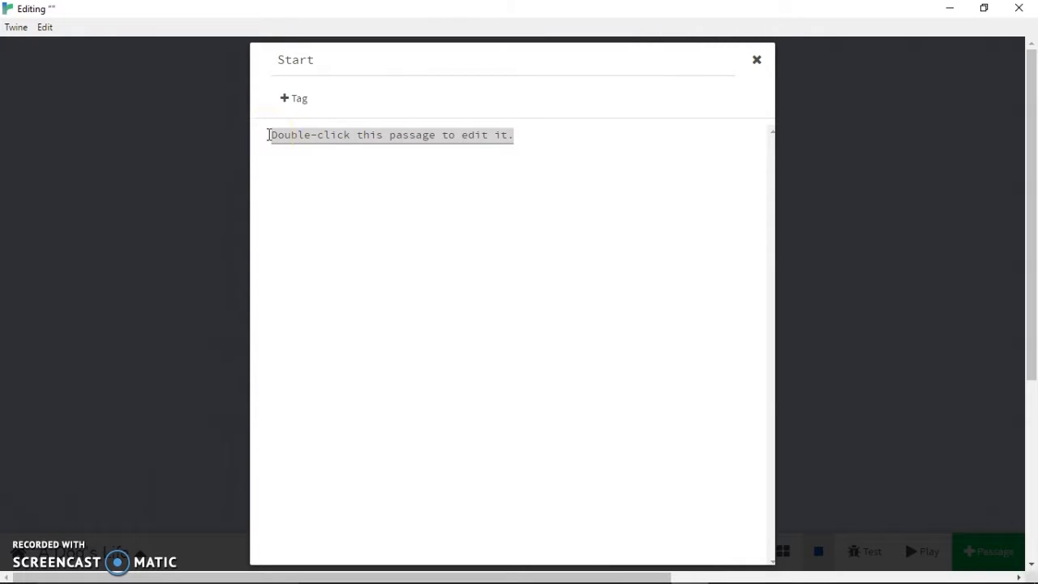
type("The A")
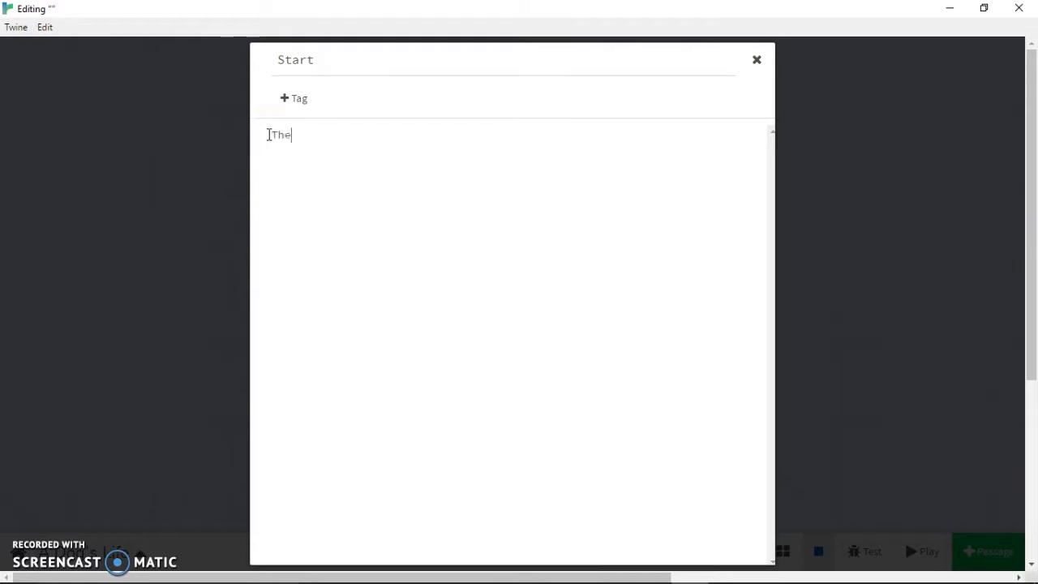
key("BackSpace")
type("dog walked down the str")
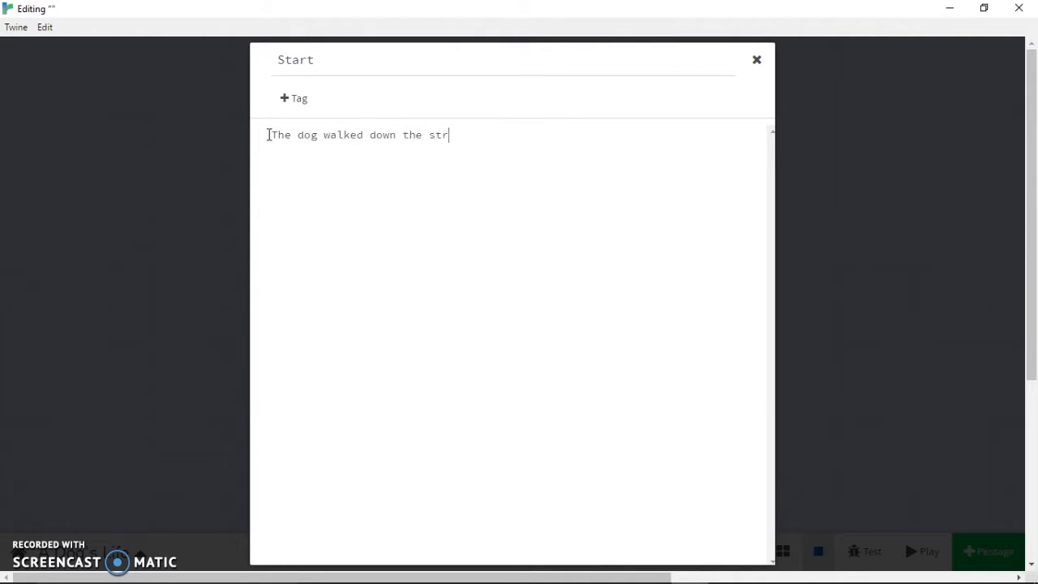
type("eet.")
key("Return")
key("Return")
type("It saw")
type("n.")
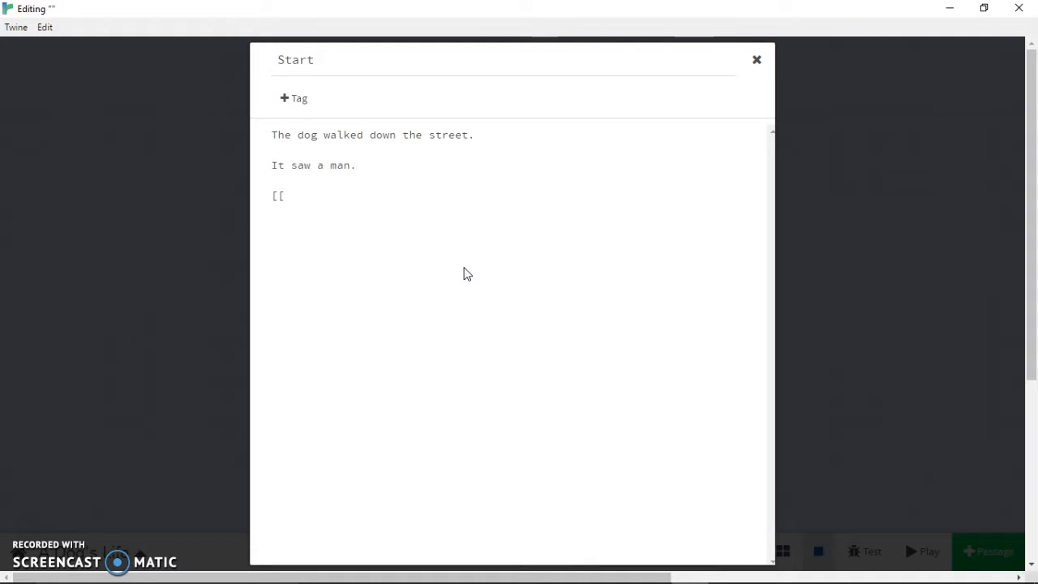
Add the links [[The dog says hi|says hi]] and [[The dog barks|dog barks]] as separate paragraphs, and close the Start passage.
type("he dog says h")
key("BackSpace")
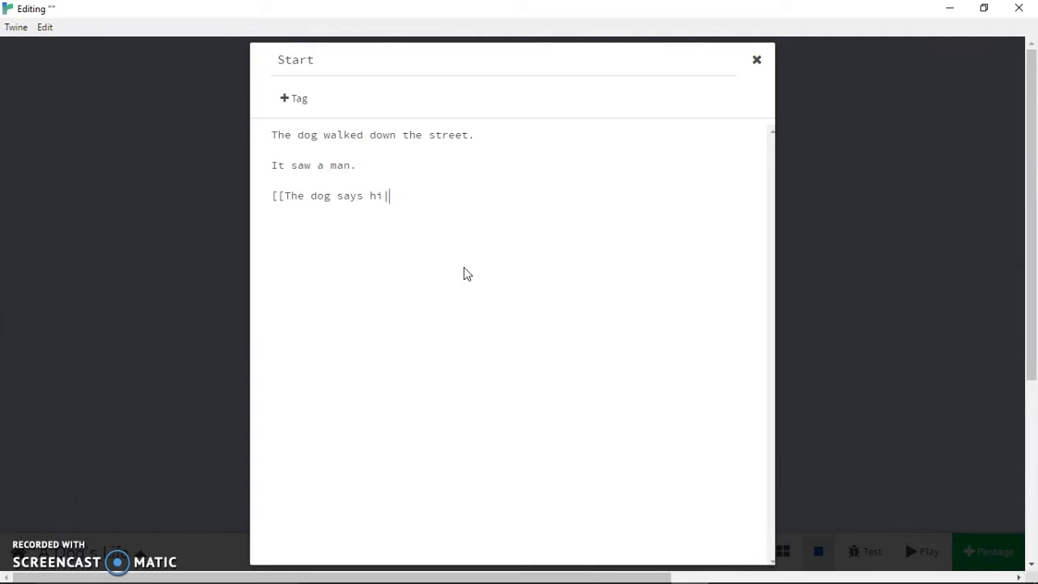
type("|says h")
key("BackSpace")
type("The")
key("ctrl+z")
type("e dog barks")
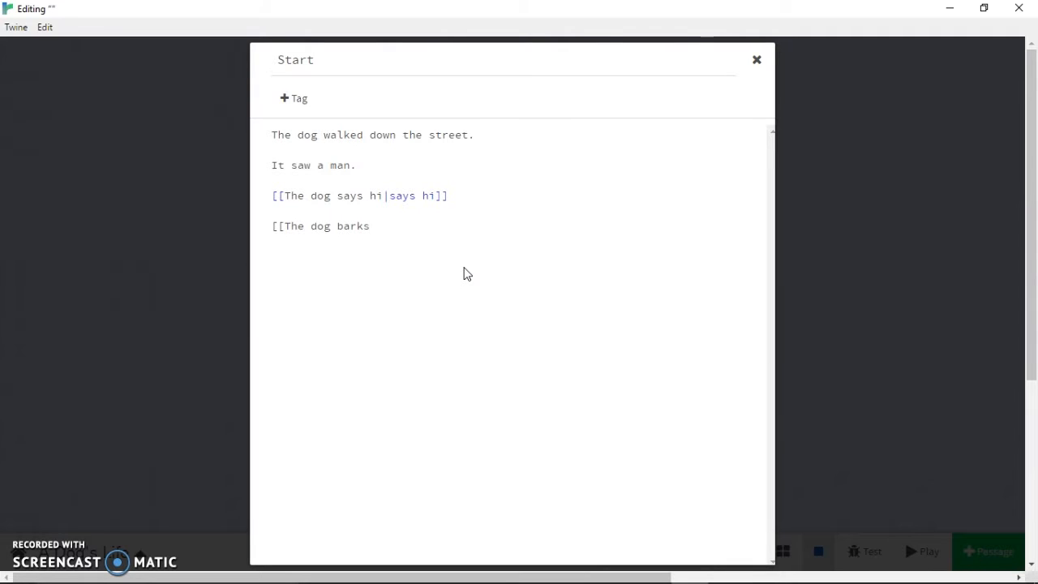
type("|d og barks]")
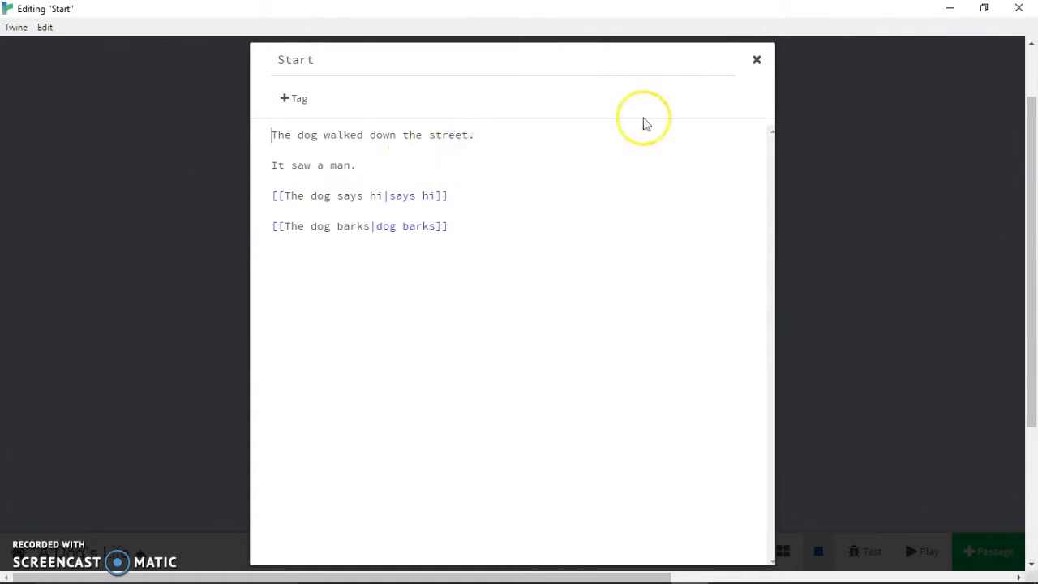
left_click(753, 63)
Reopen the Start passage to review the target name in its second link, and close it.
mouse_move(457, 273)
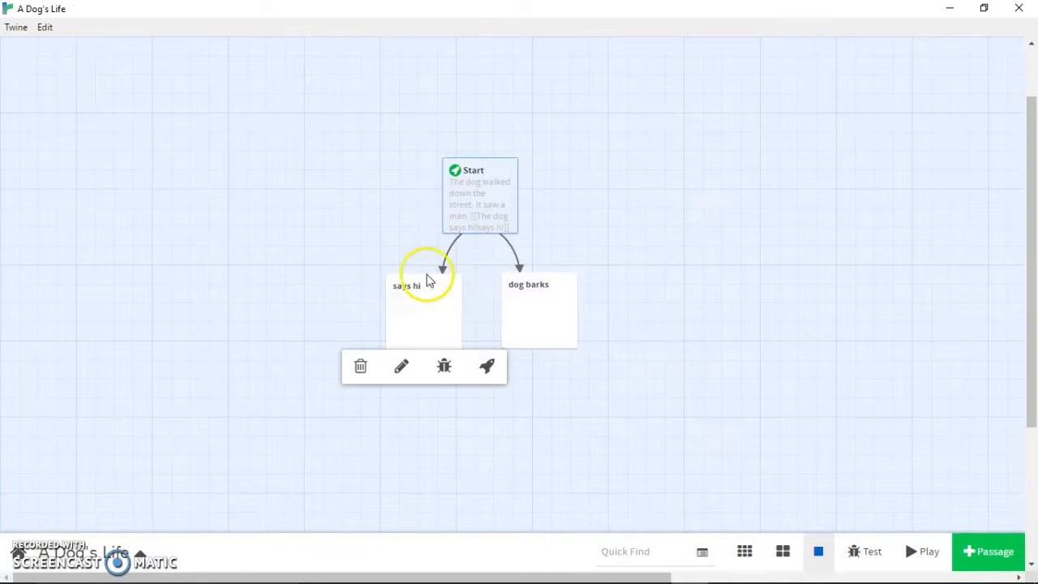
double_click(475, 203)
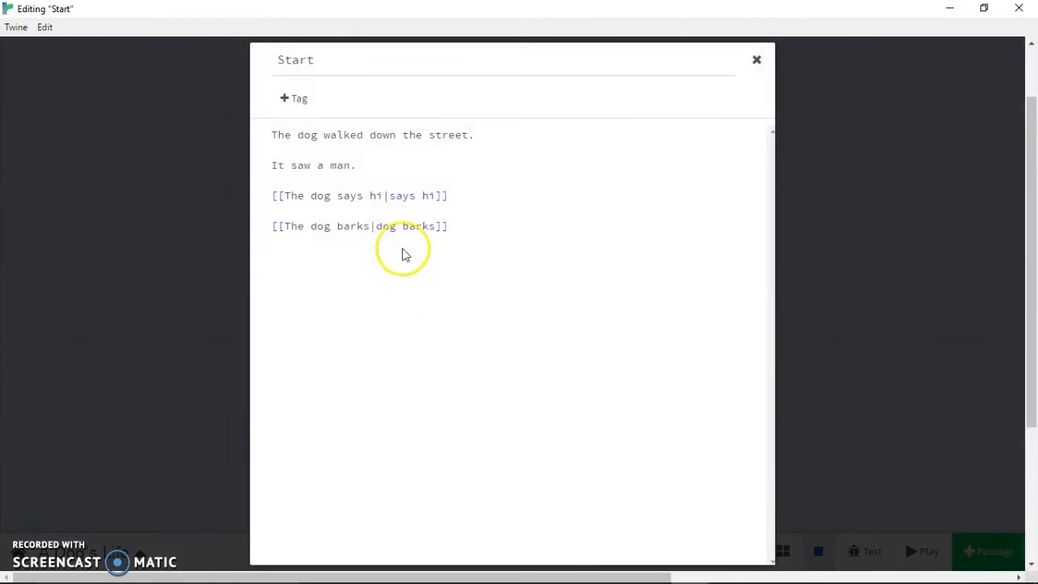
left_click_drag(376, 230, 436, 232)
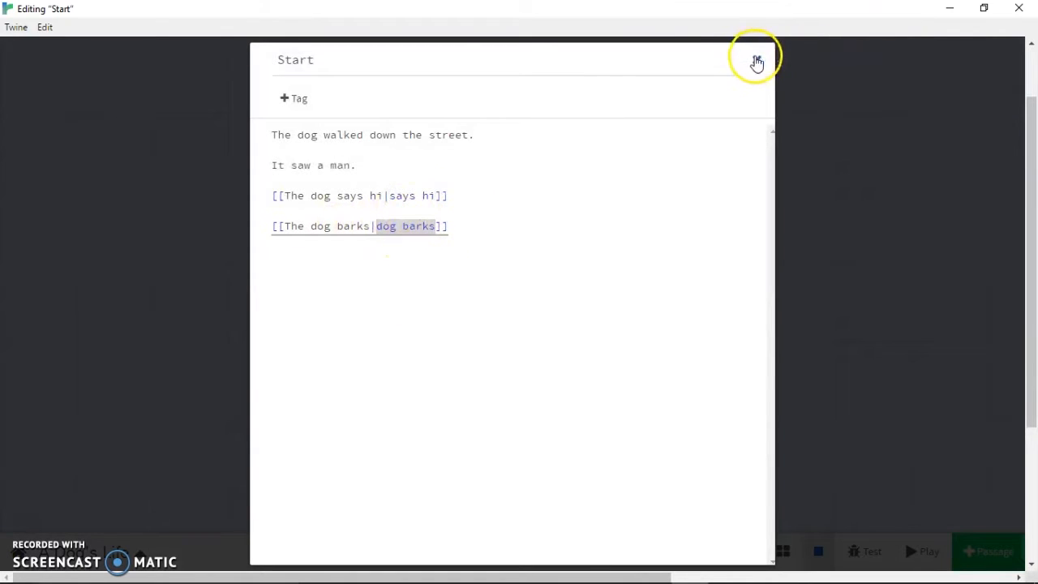
left_click(756, 61)
Write the "says hi" passage as four paragraphs: "The dog said hi.", "The man liked that.", "They became friends.", "The end.".
double_click(412, 297)
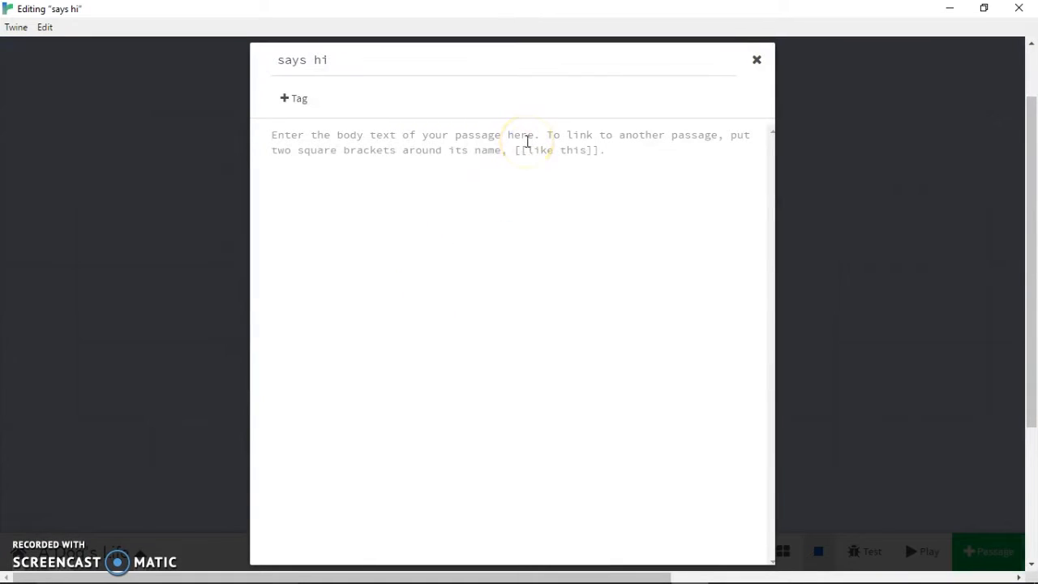
type("The dog said hi.  ")
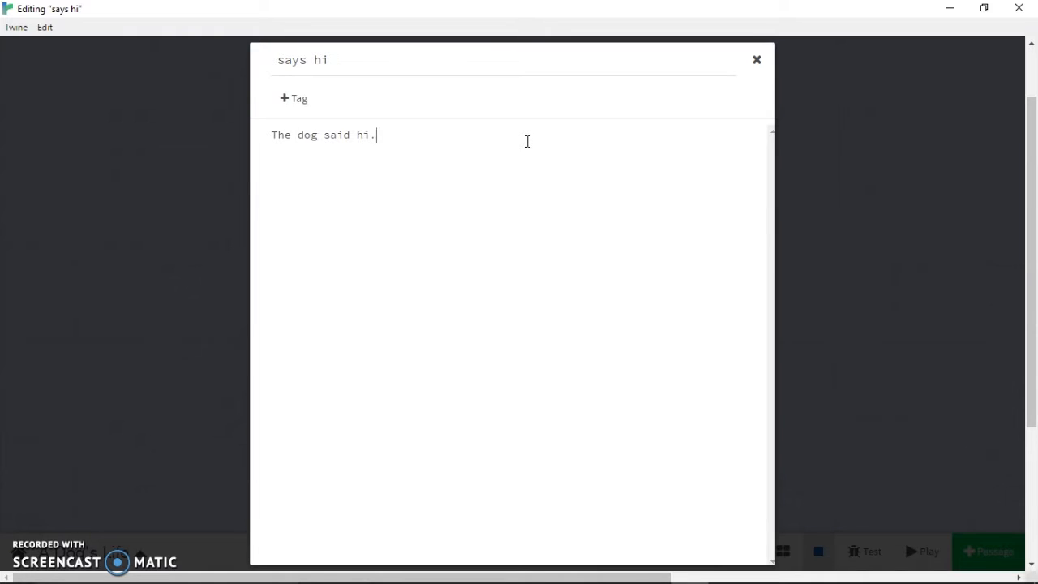
type("The man liked t")
type("hat.  ")
type("They became f")
type("riends.  ")
type("The end.")
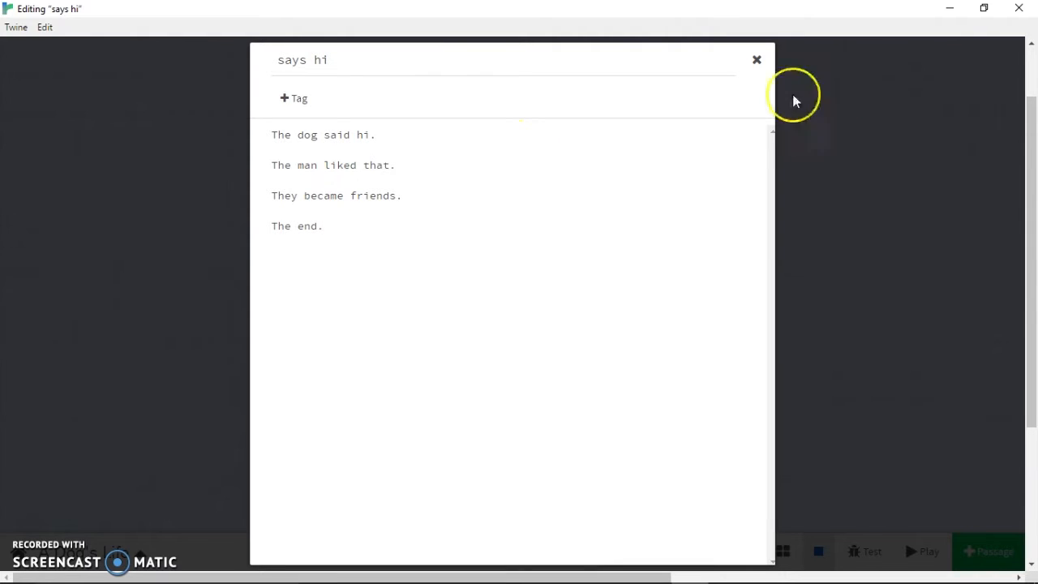
left_click(757, 63)
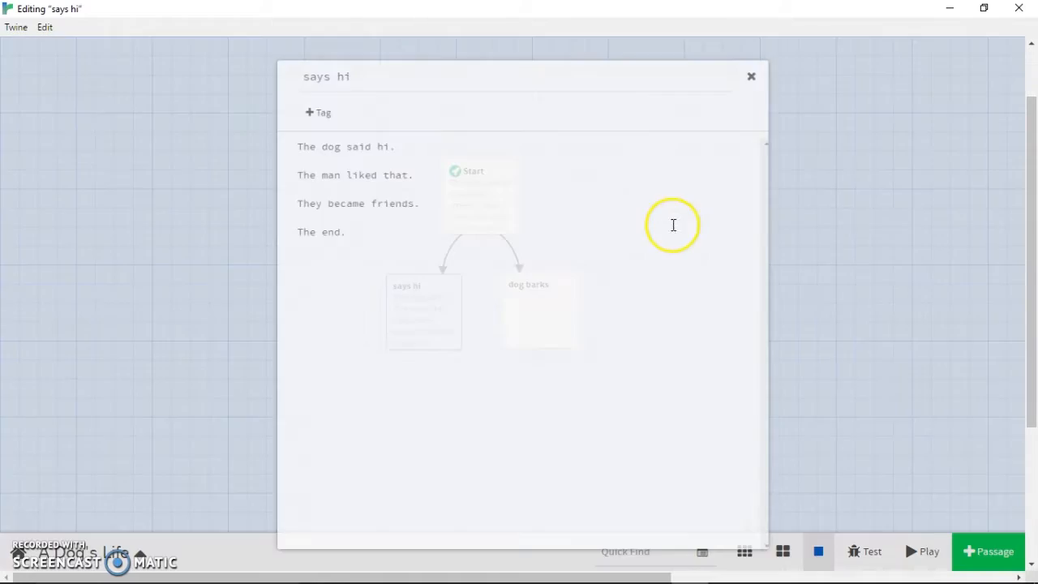
Write the "dog barks" passage as four paragraphs: "The dog barked.", "The man ran.", "The dog felt alone.", "The end.".
double_click(535, 297)
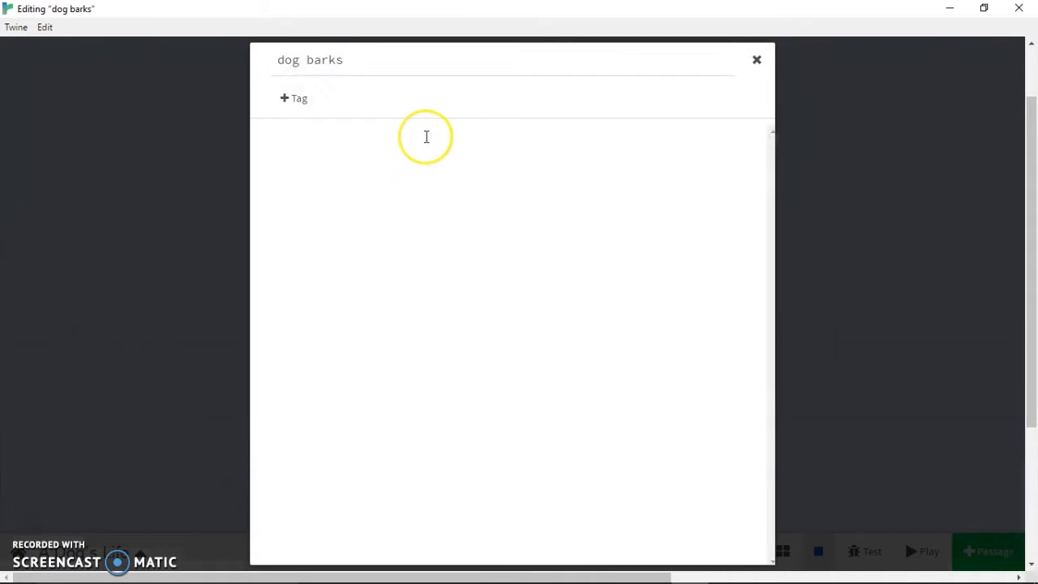
type("The dog barke")
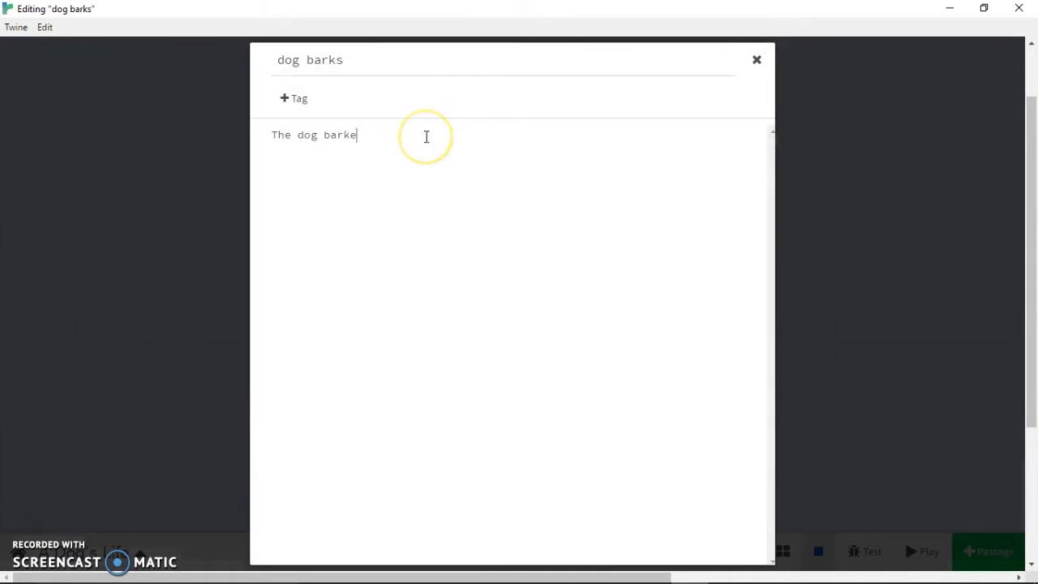
type("d.  The man ran")
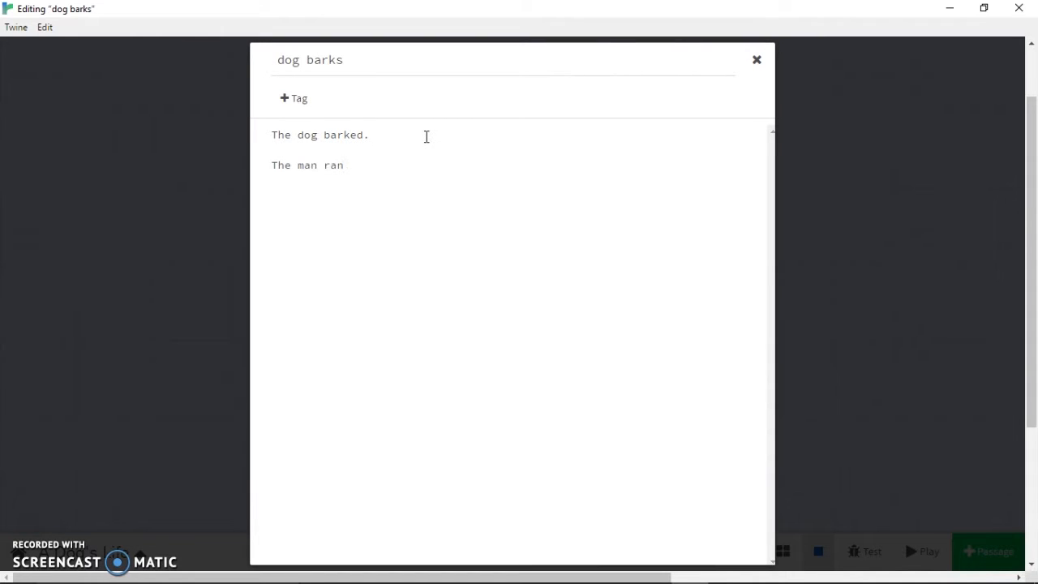
type(".  The dog felt al")
type("one.  ")
type("The end.")
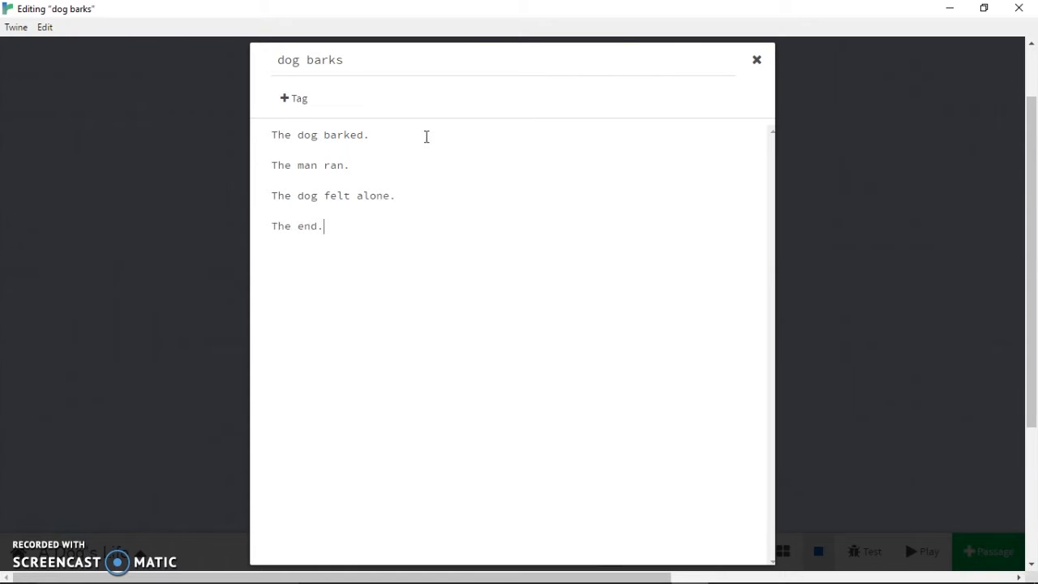
left_click(756, 60)
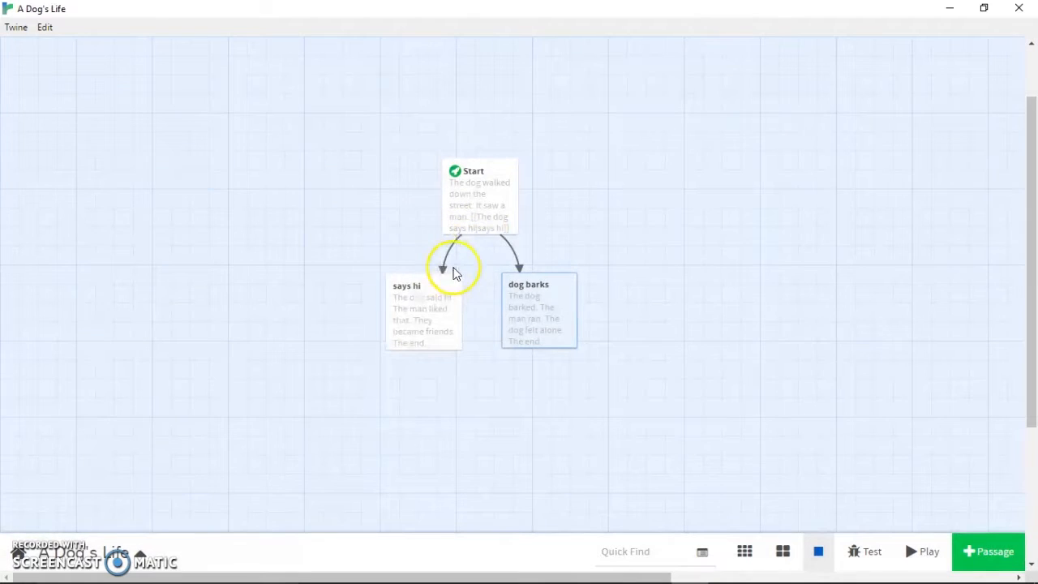
mouse_move(484, 231)
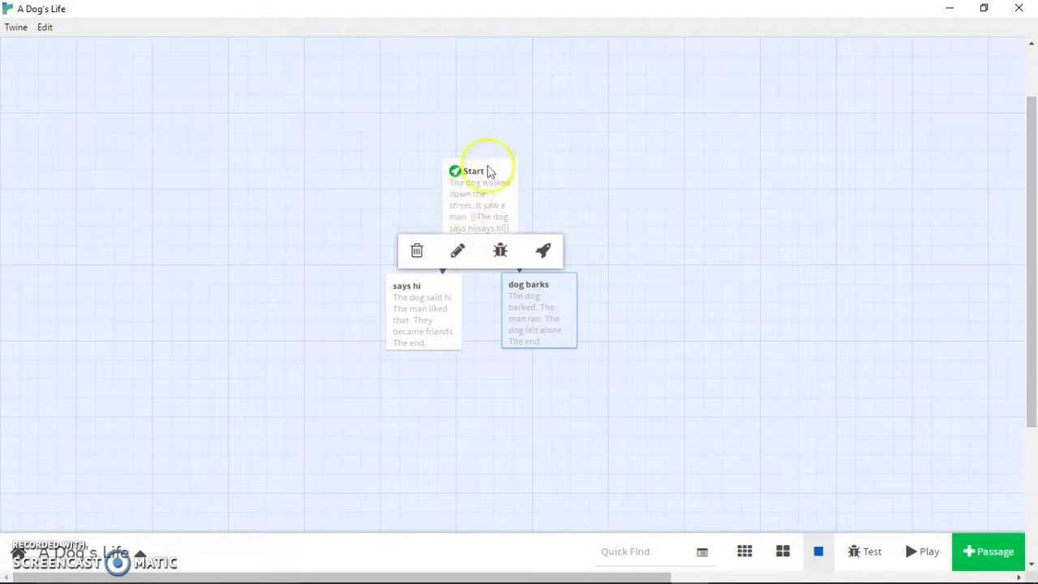
Play the story from the Start passage, follow the "The dog says hi" link to its ending, and close the playthrough.
mouse_move(512, 290)
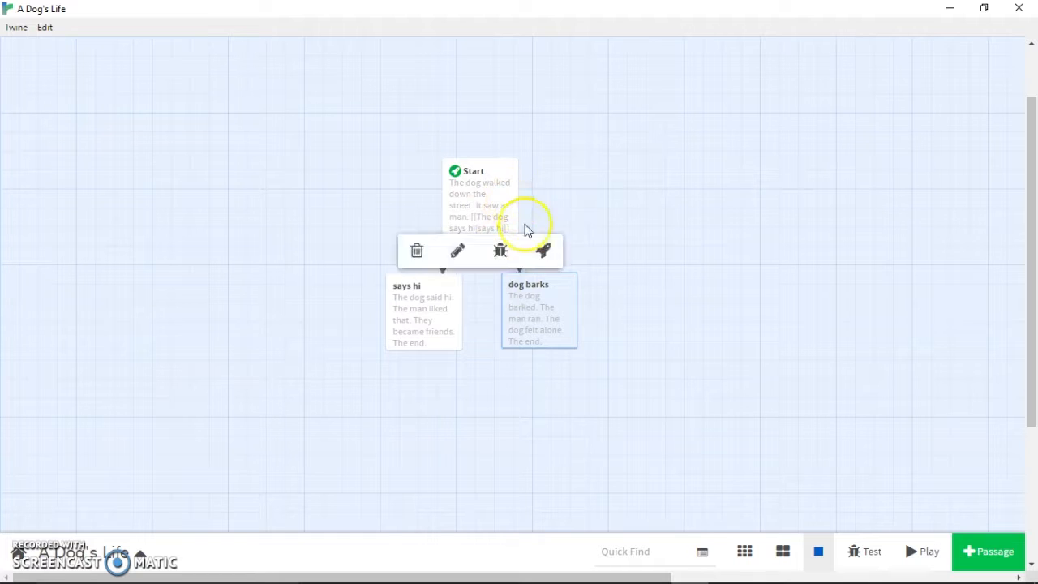
mouse_move(421, 339)
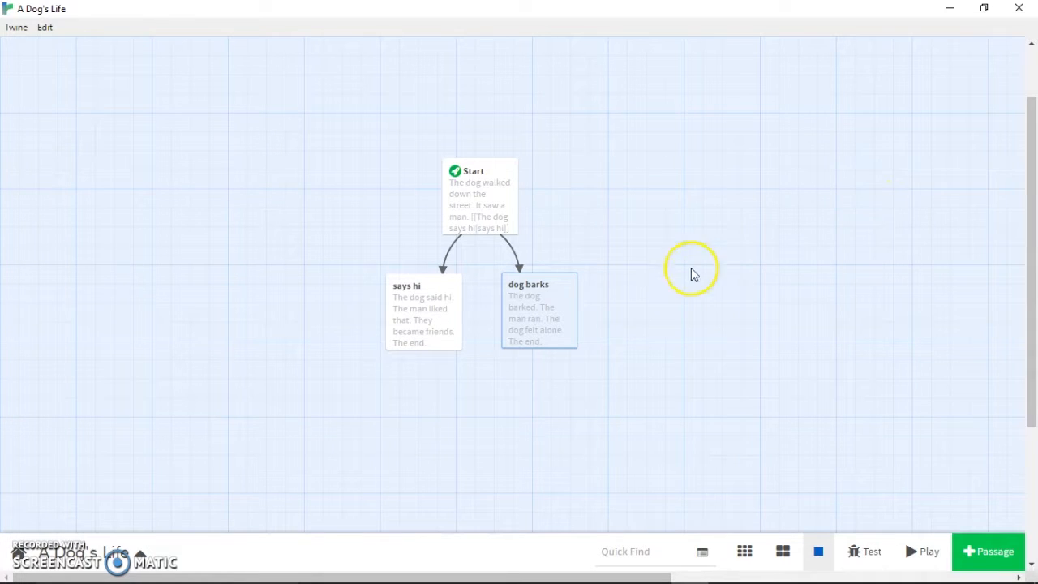
left_click(497, 217)
mouse_move(840, 568)
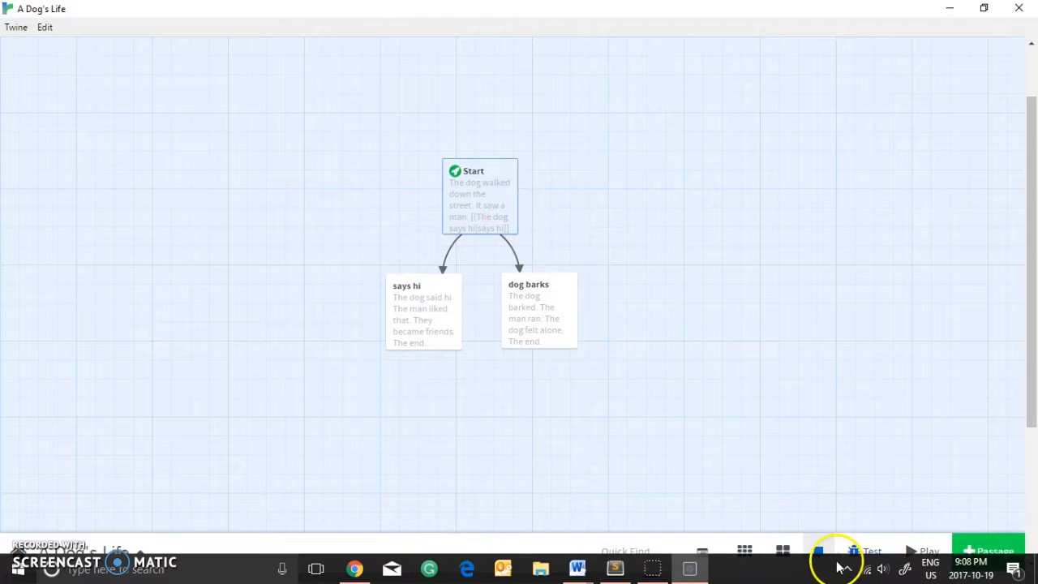
left_click(923, 552)
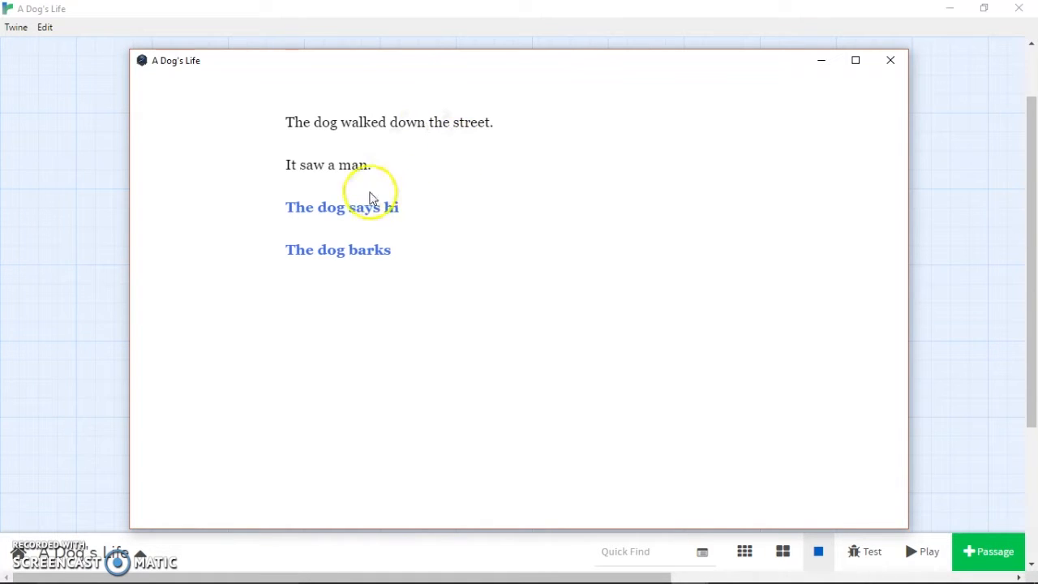
right_click(345, 222)
left_click(474, 195)
left_click(366, 204)
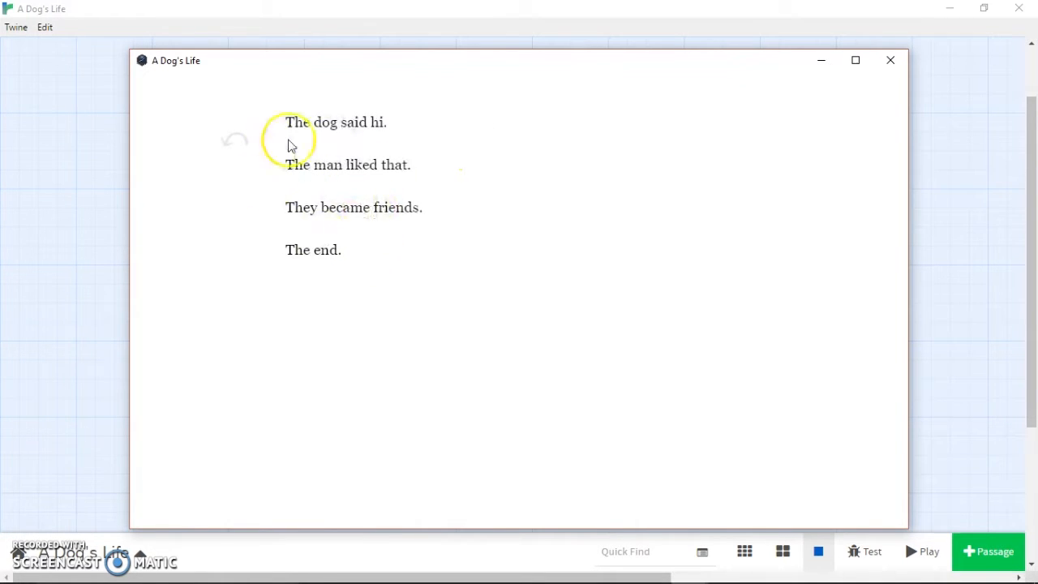
left_click(890, 61)
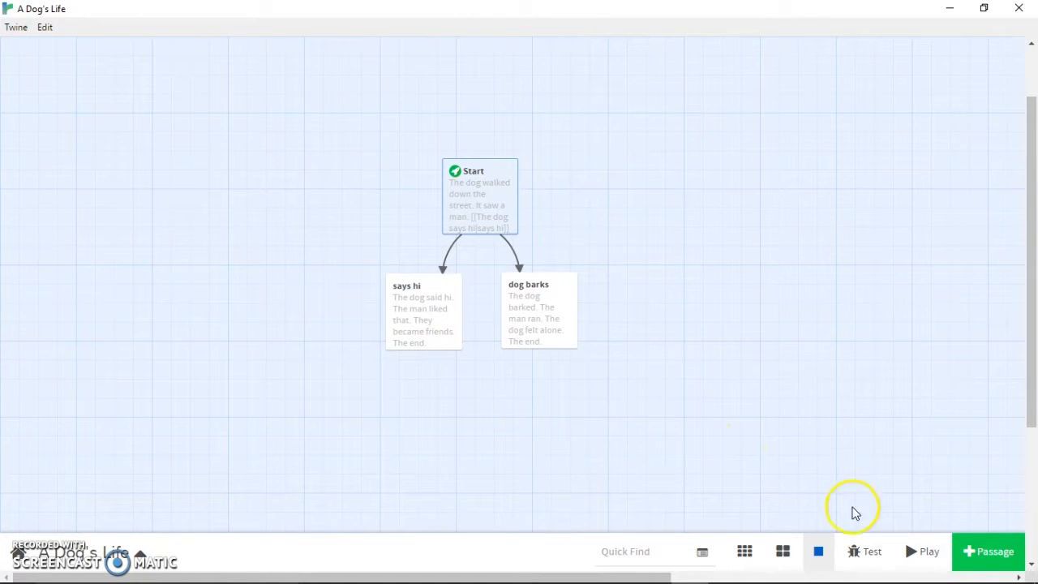
Play the story again, follow the "The dog barks" link to its ending, and close the playthrough.
left_click(916, 552)
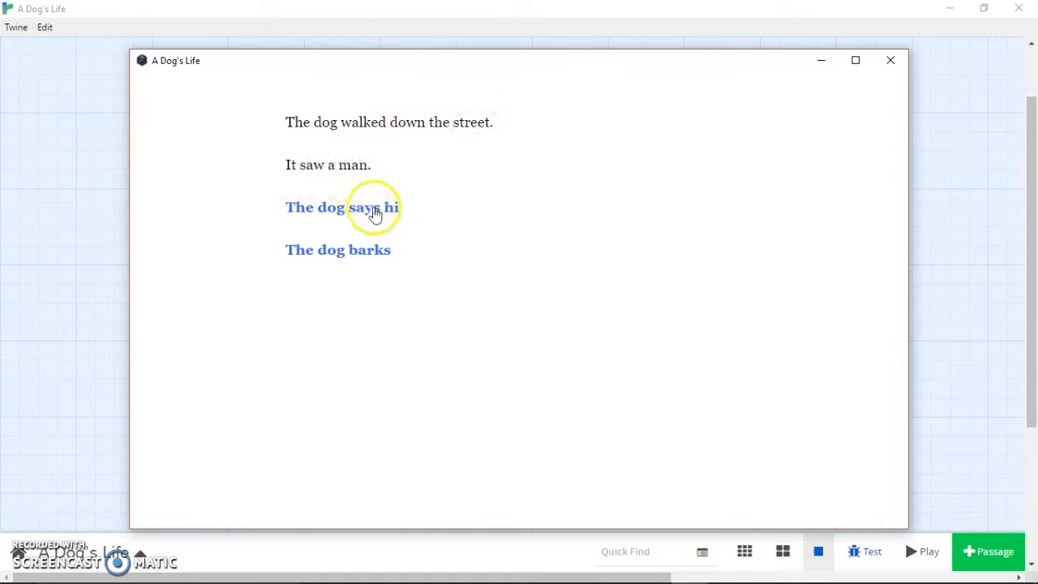
left_click(363, 253)
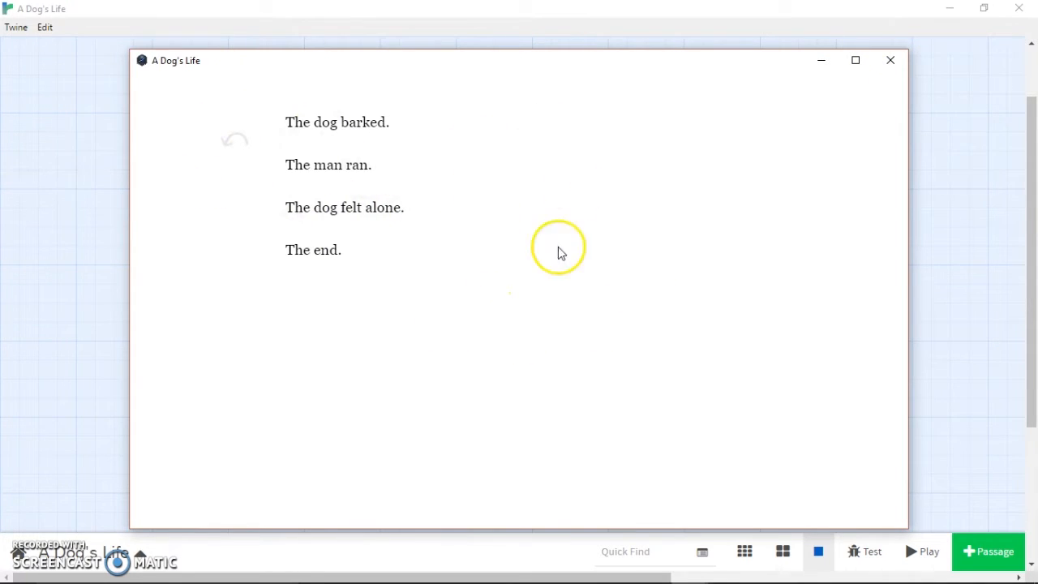
left_click(890, 61)
Test the story starting from the "dog barks" passage and close the test window.
mouse_move(498, 281)
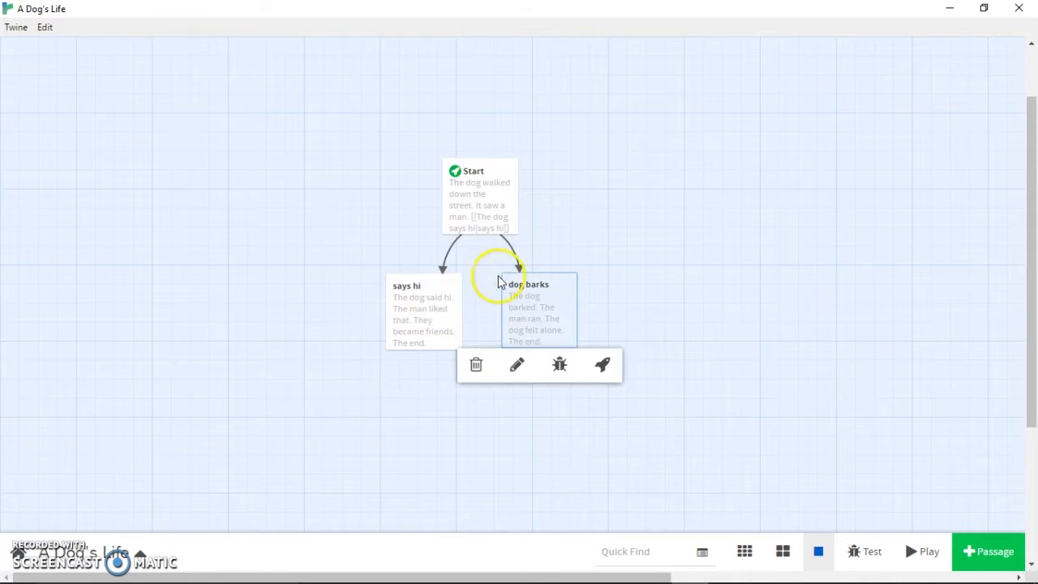
left_click(561, 365)
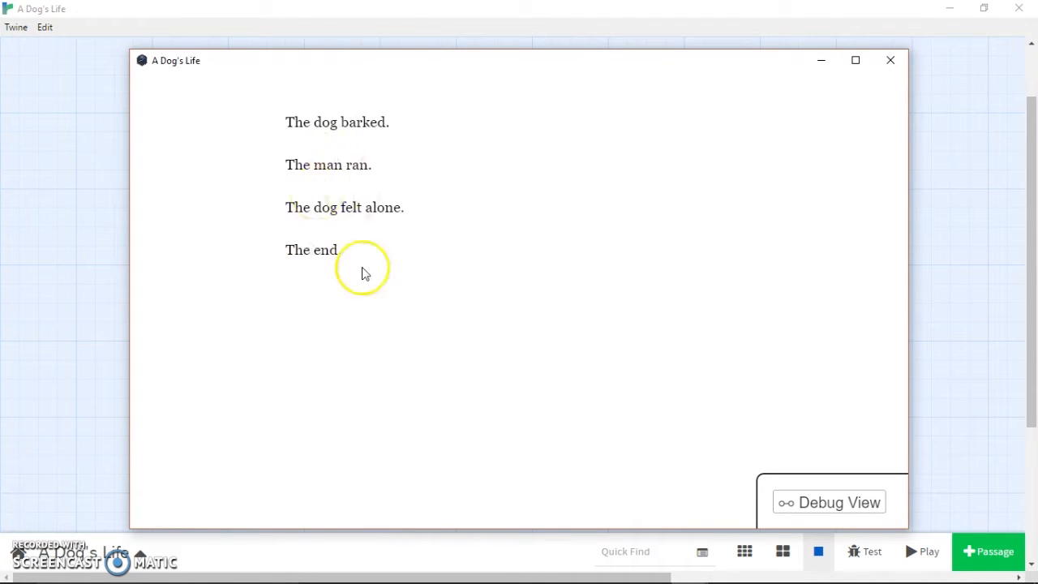
left_click(891, 59)
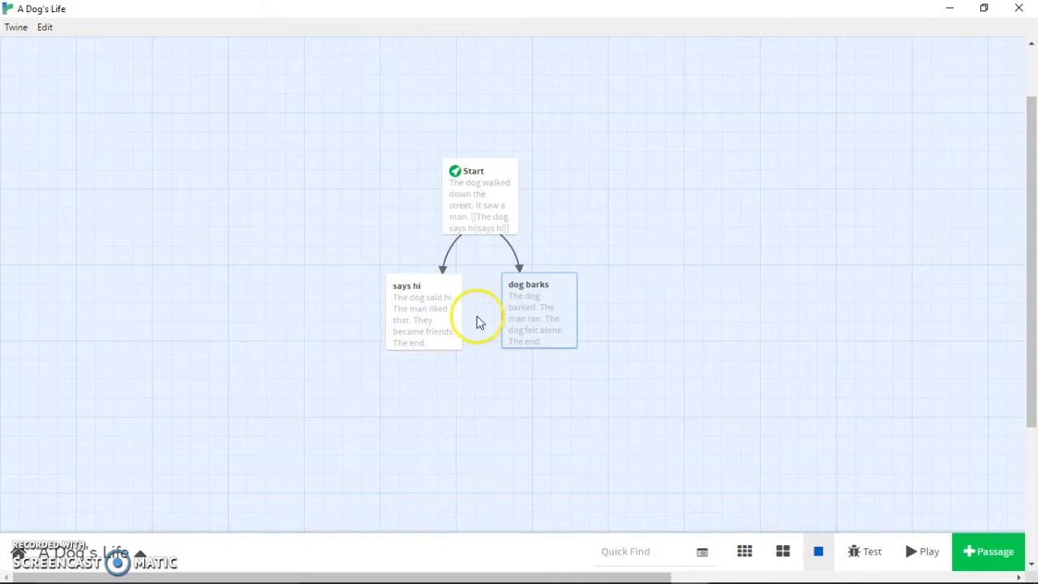
Launch another playthrough of the whole story and close it.
left_click(451, 309)
left_click(528, 313)
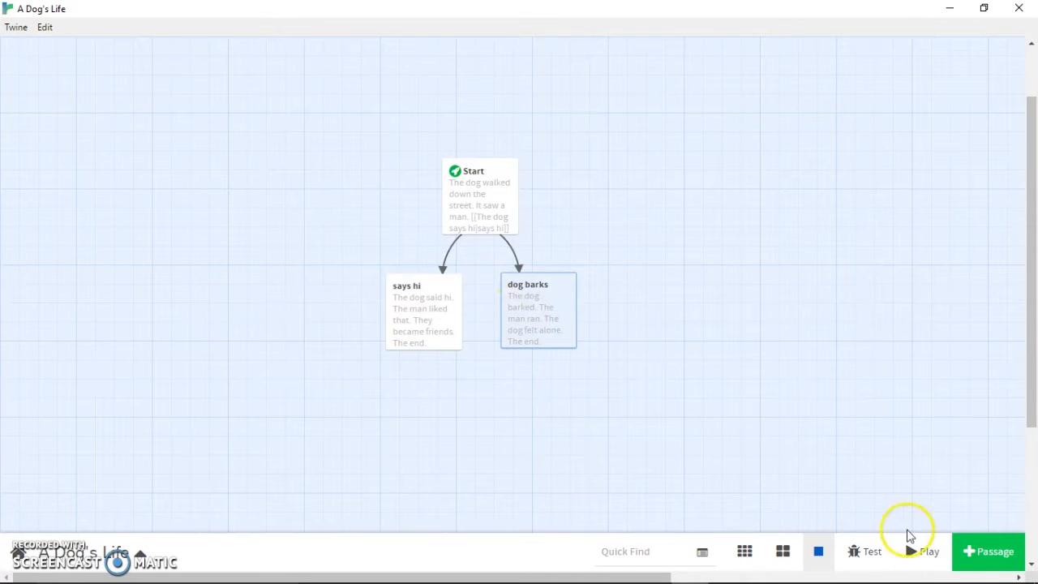
left_click(927, 558)
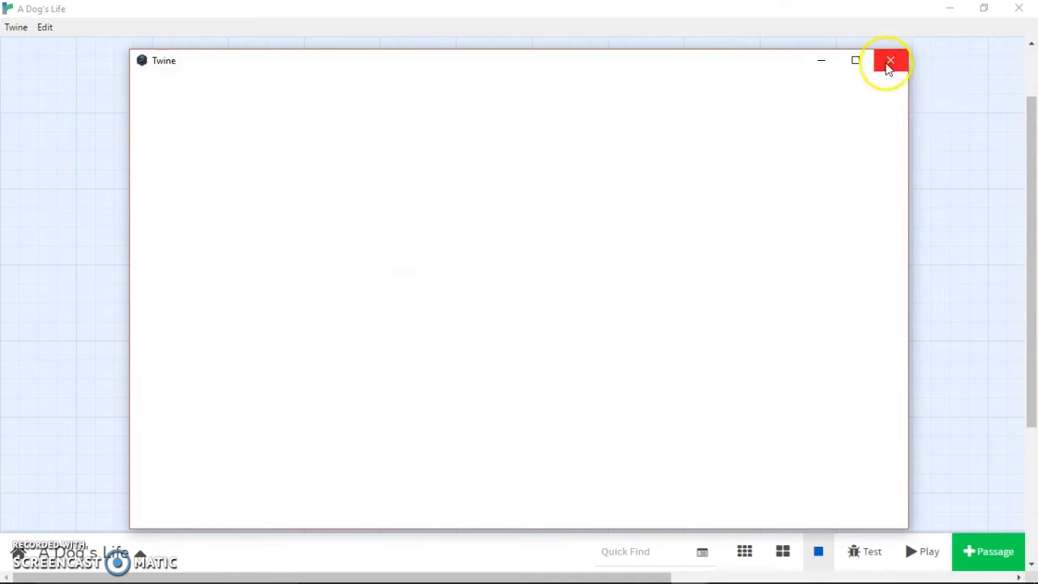
left_click(888, 63)
Make the "dog barks" passage the story's starting point.
mouse_move(550, 324)
left_click(603, 369)
scroll(659, 380, "up", 1)
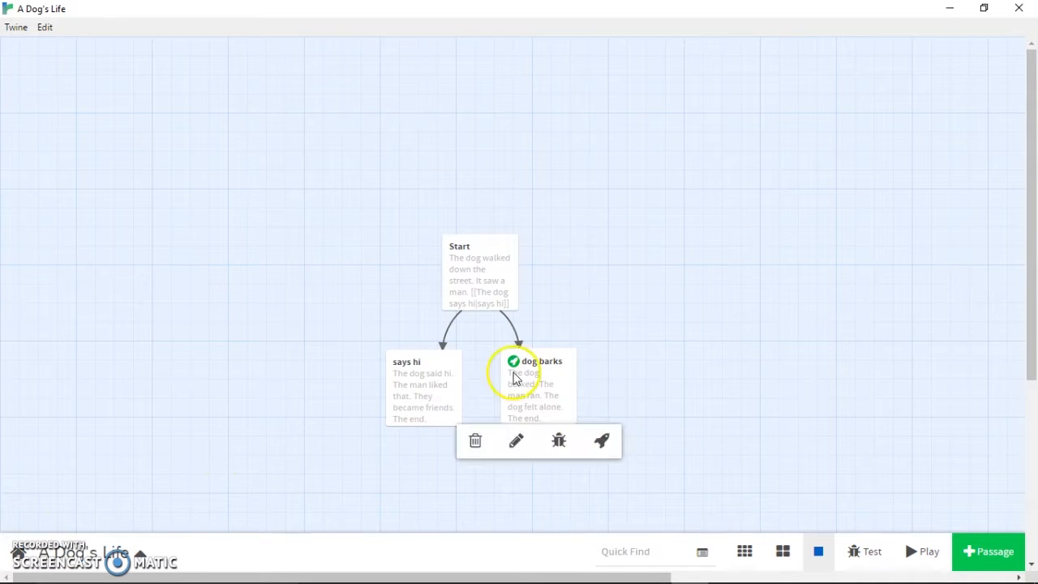
mouse_move(525, 262)
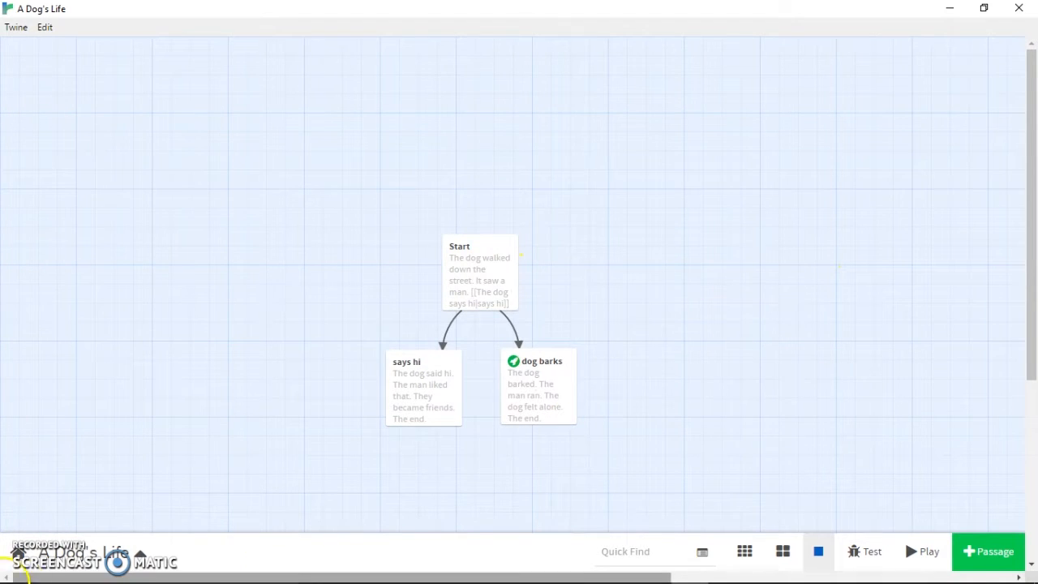
Open the Malcolm story from the story list and show its map as structure only, then with passage titles.
mouse_move(12, 568)
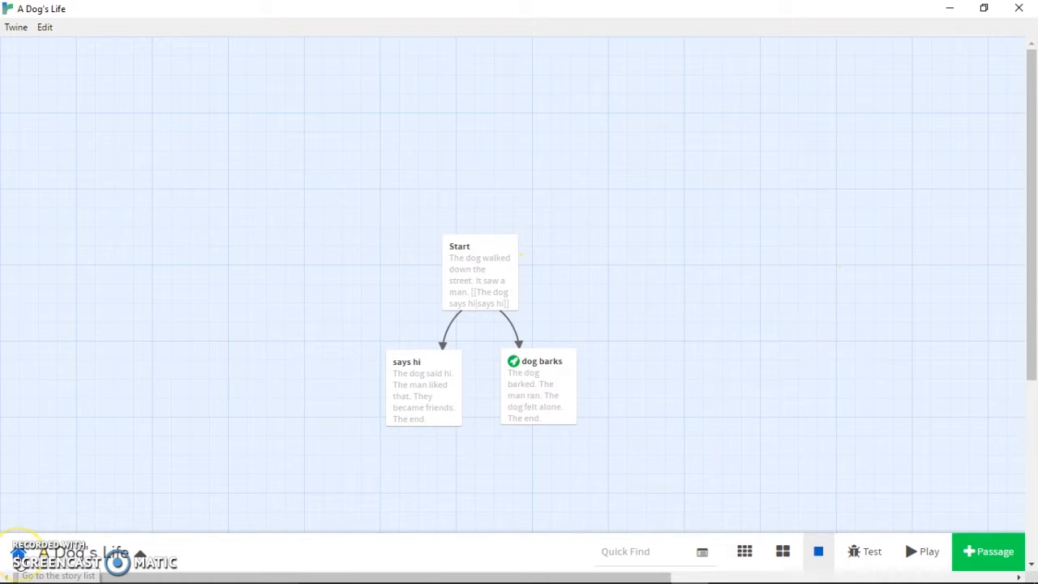
left_click(17, 555)
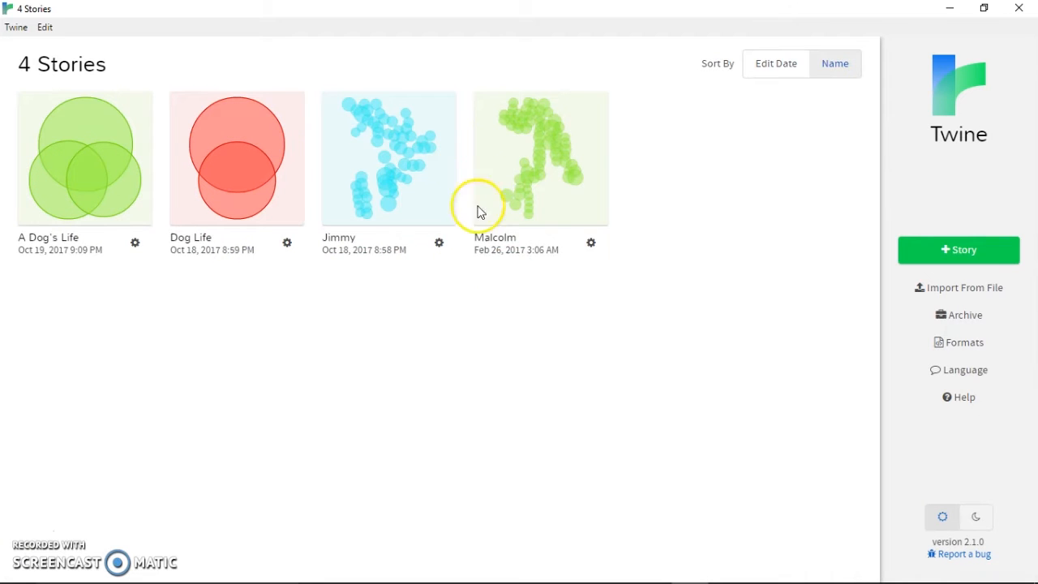
left_click(511, 174)
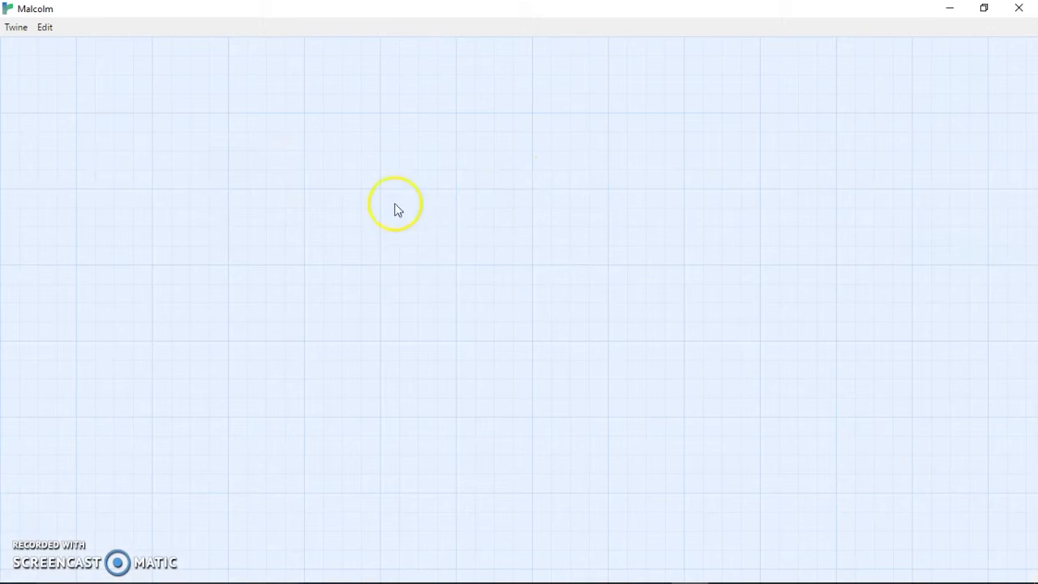
scroll(545, 259, "down", 3)
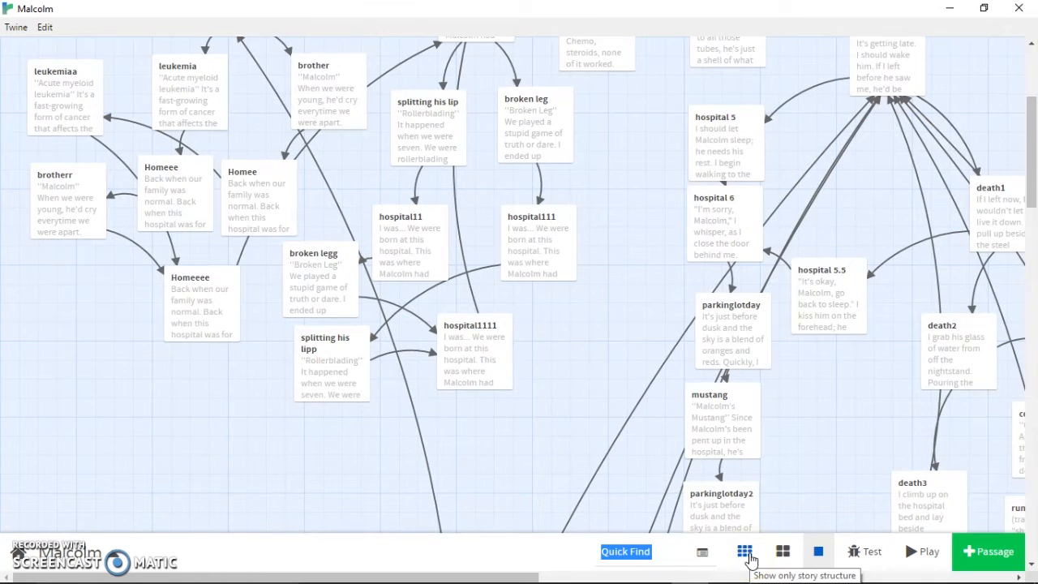
left_click(745, 552)
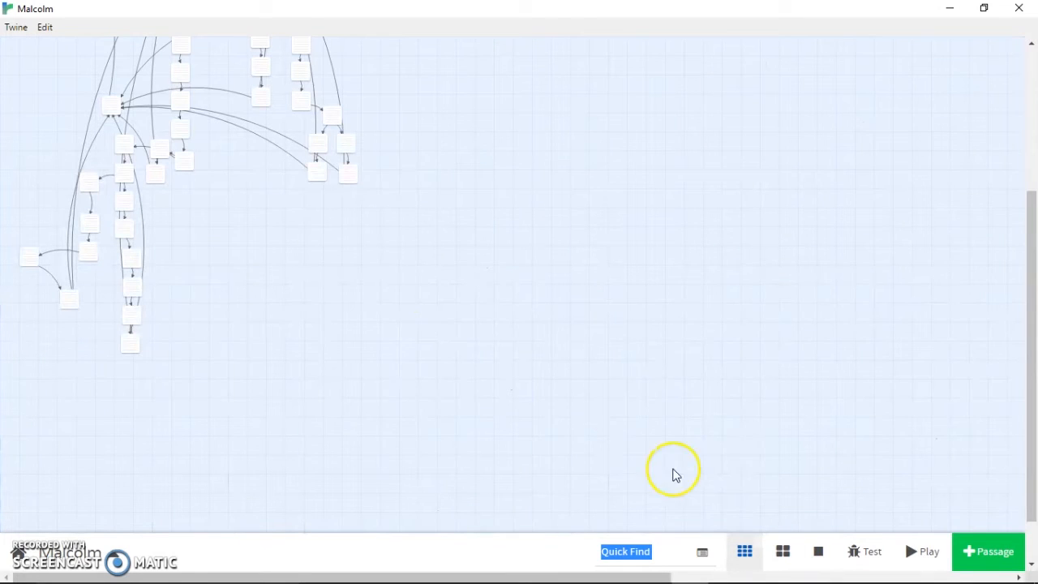
left_click(783, 551)
scroll(471, 167, "up", 3)
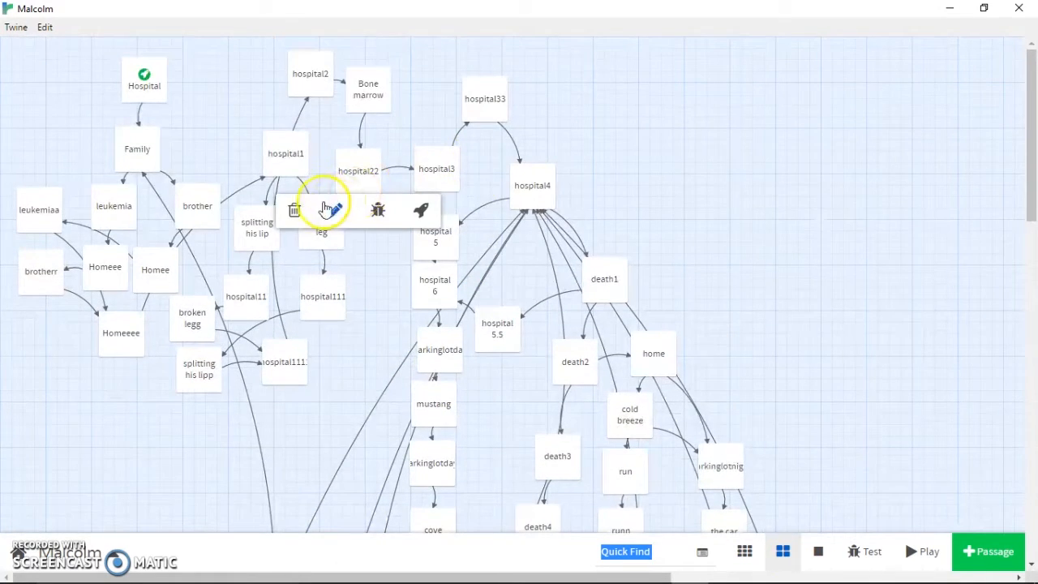
Examine how the passages of the Malcolm story branch and link back to each other across the map.
scroll(331, 204, "down", 2)
mouse_move(660, 188)
scroll(567, 209, "up", 3)
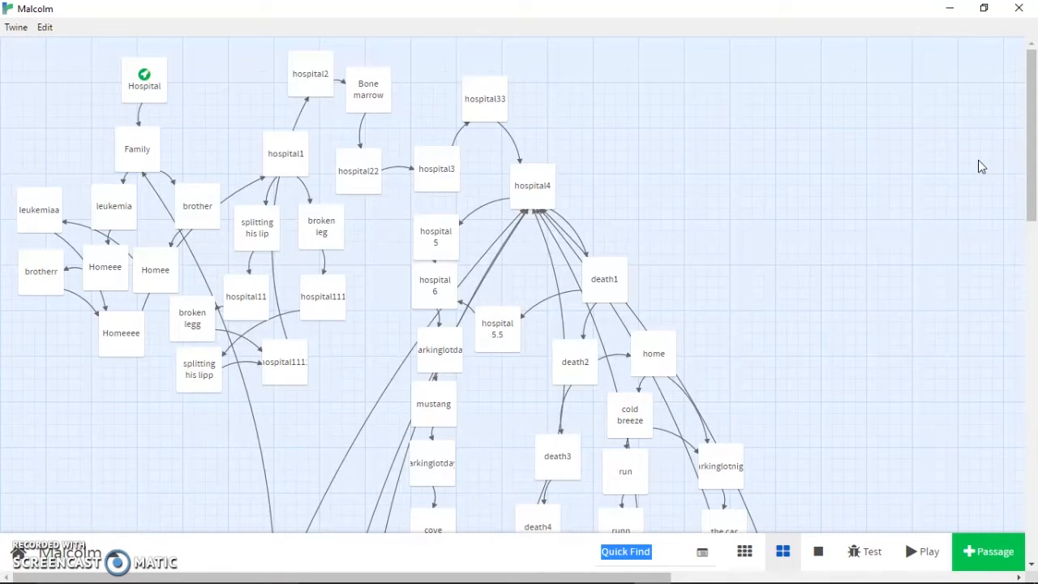
left_click(985, 122)
left_click(715, 217)
scroll(641, 231, "down", 5)
scroll(633, 229, "up", 4)
scroll(633, 235, "down", 2)
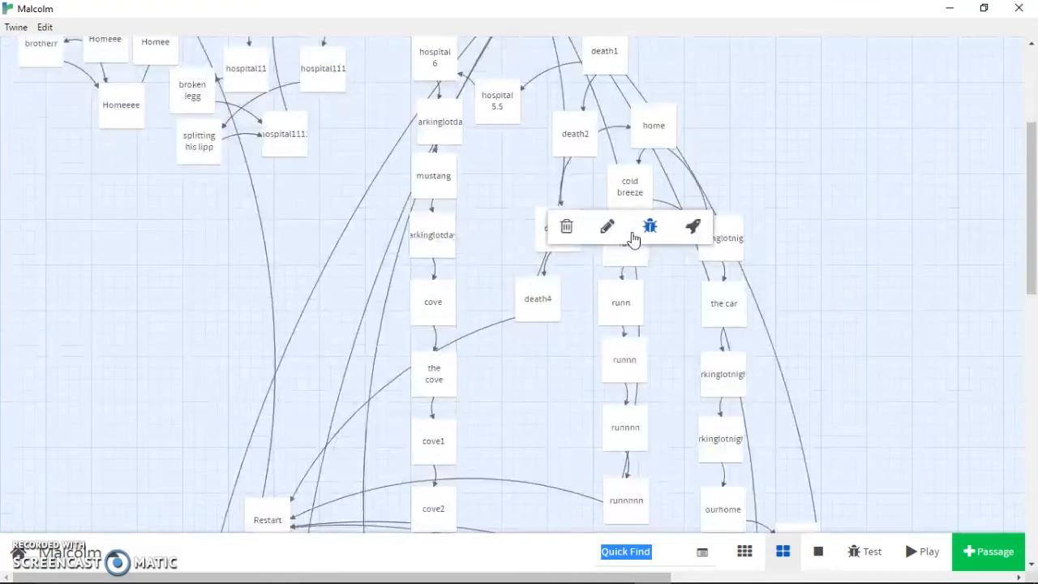
scroll(632, 235, "down", 2)
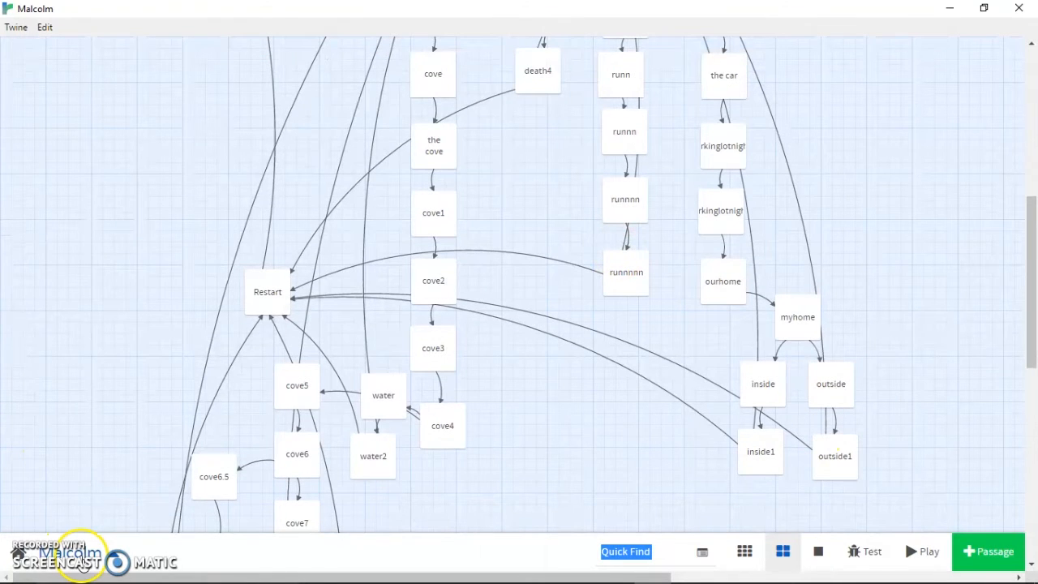
Return to the story "A Dog's Life", play it from its current starting passage, and close the playthrough.
left_click(16, 558)
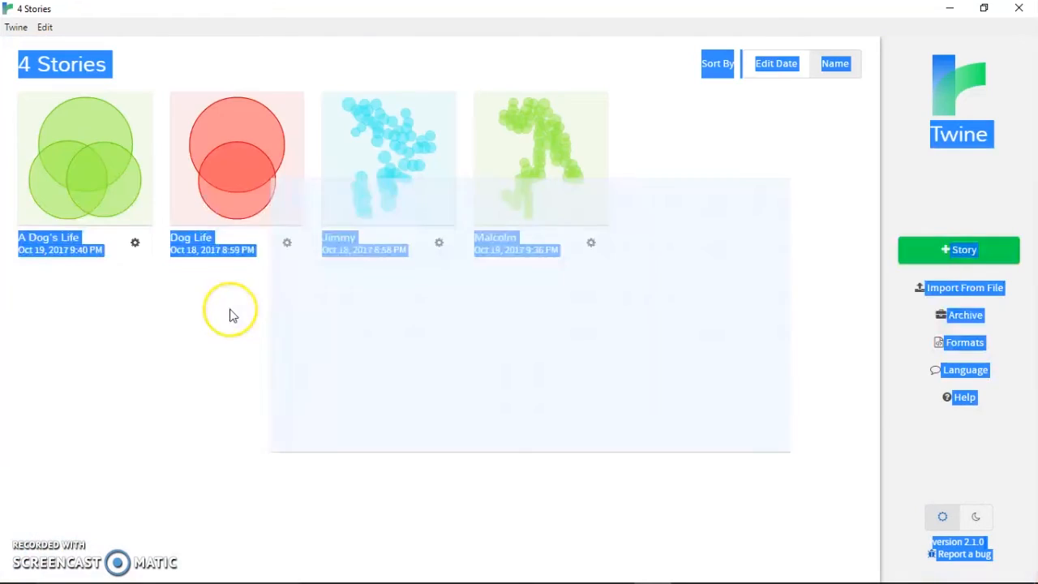
left_click(67, 193)
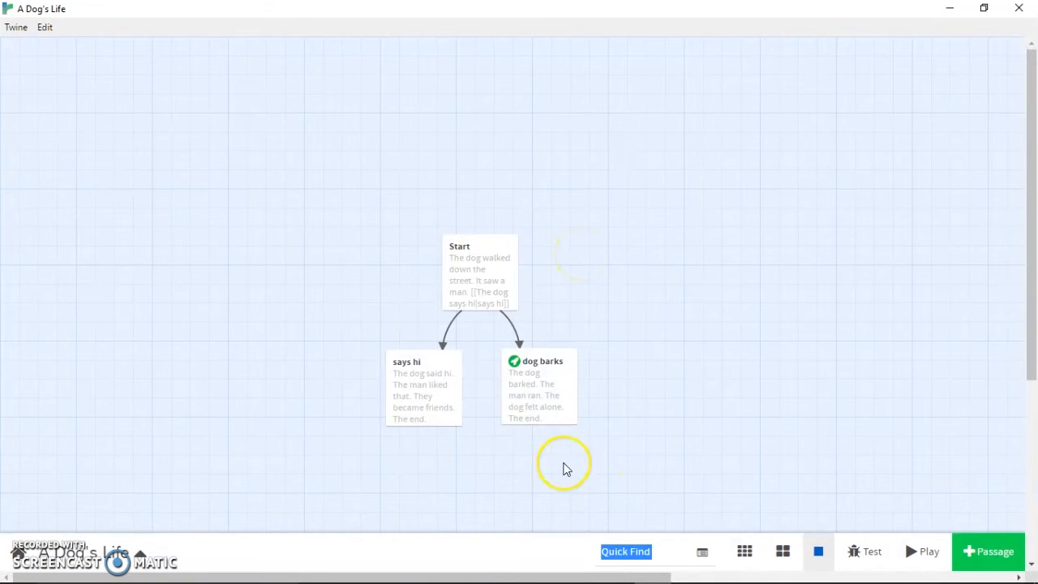
left_click(926, 552)
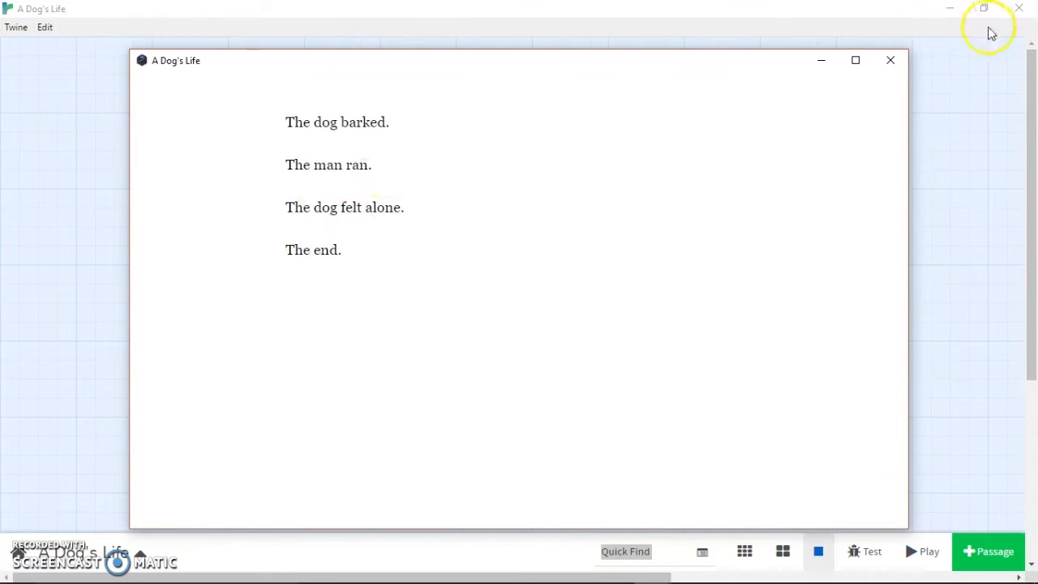
left_click(891, 61)
Make the Start passage the story's starting point again.
left_click(501, 262)
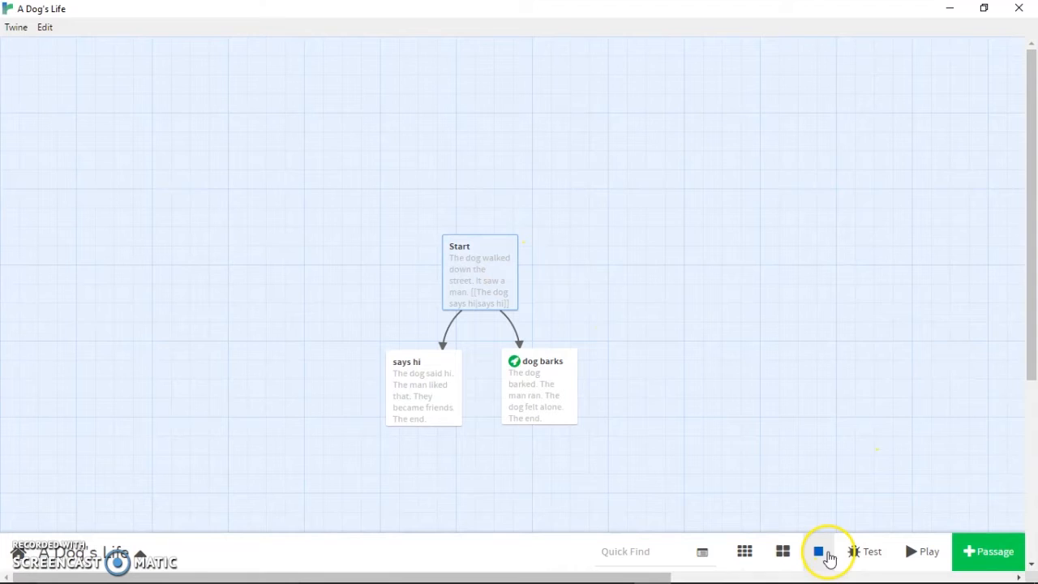
mouse_move(511, 290)
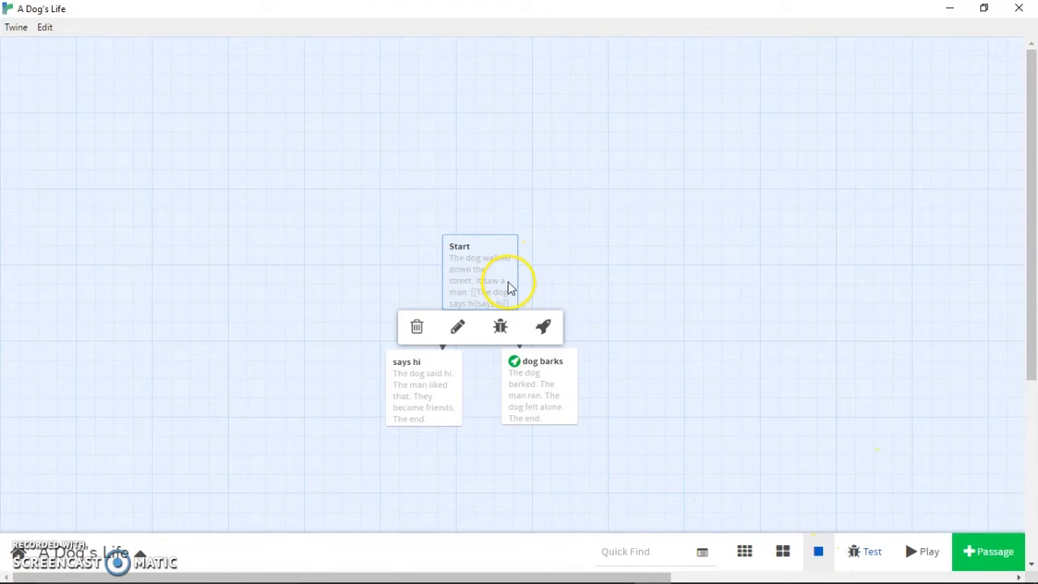
left_click(541, 324)
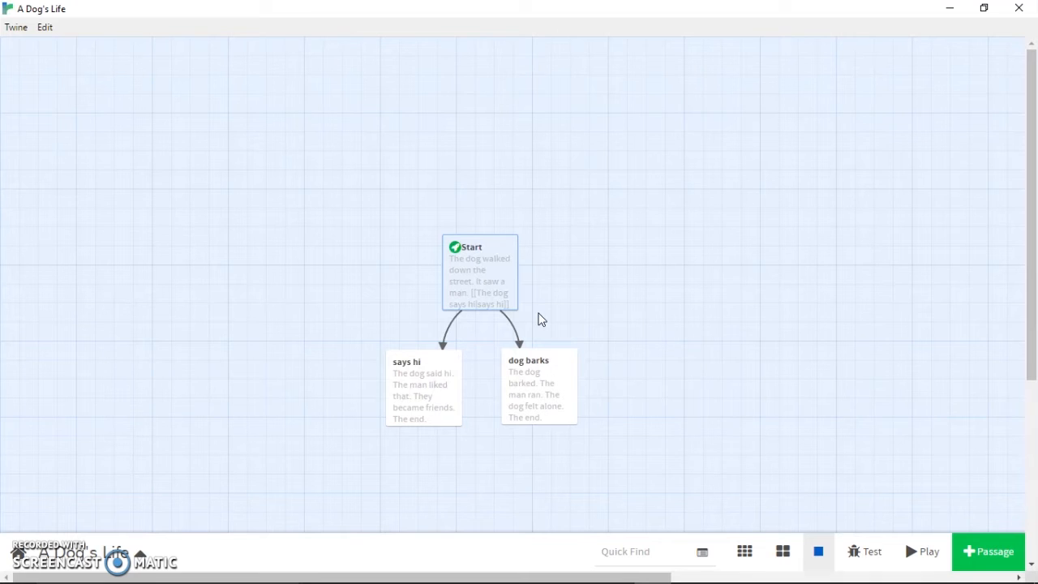
Publish the story to the Desktop as the HTML file "A Dog's Life (1).html".
left_click(134, 550)
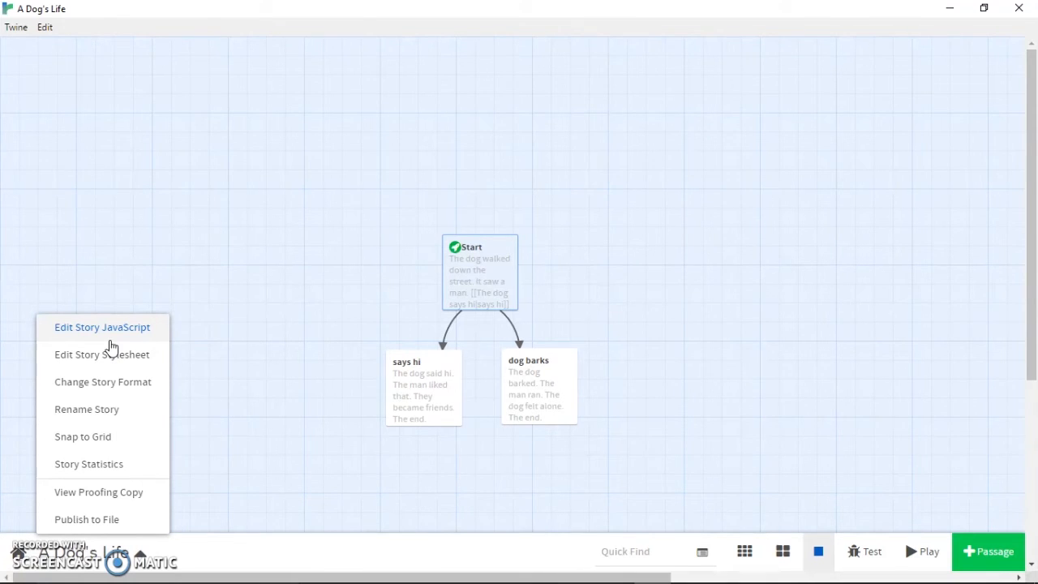
left_click(120, 522)
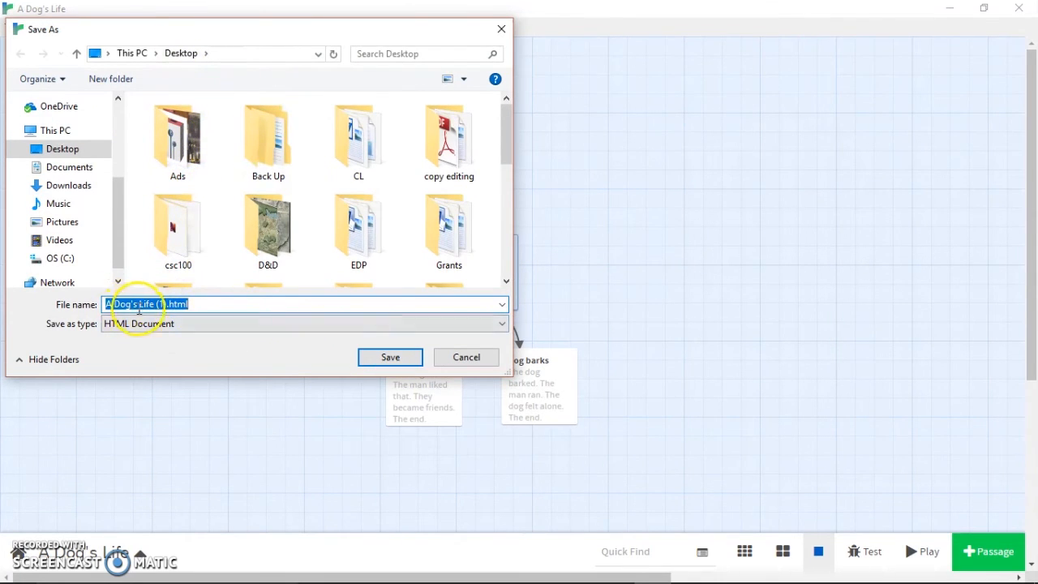
left_click(371, 360)
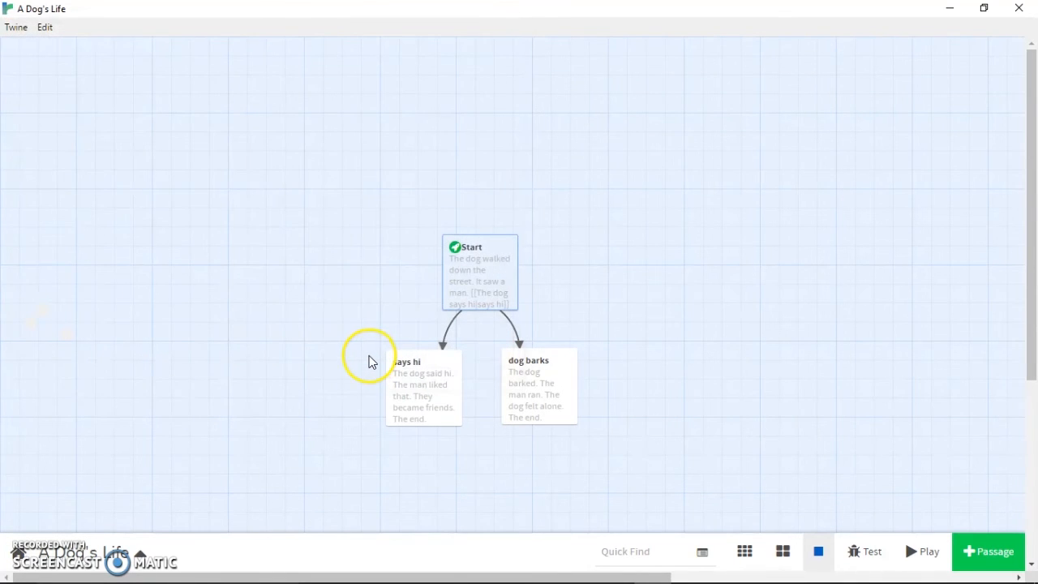
Search the computer for "a dogs" and open the published file "A Dog's Life (1).html" in Chrome.
mouse_move(111, 574)
left_click(154, 570)
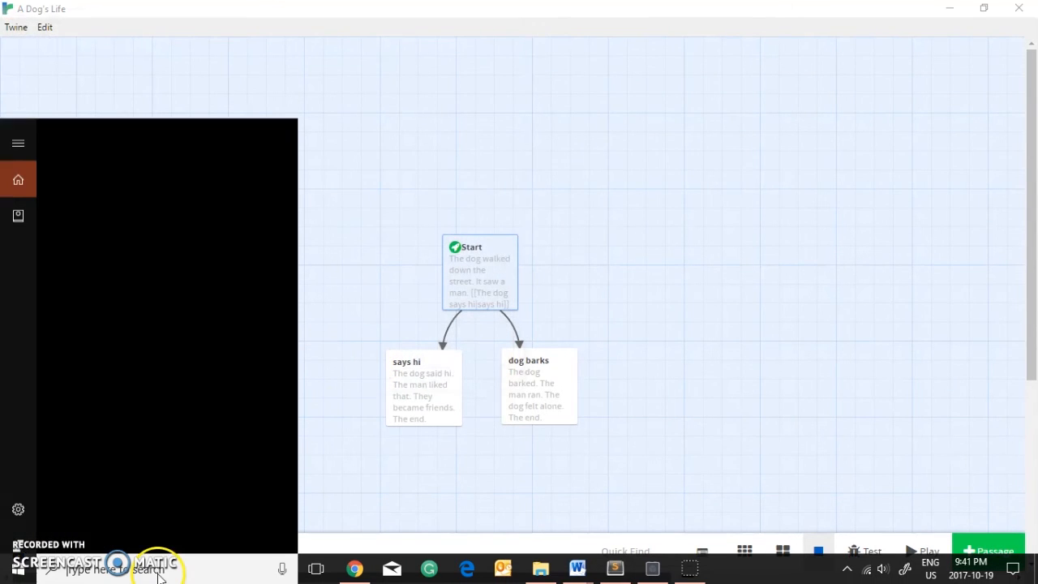
type("a dogs")
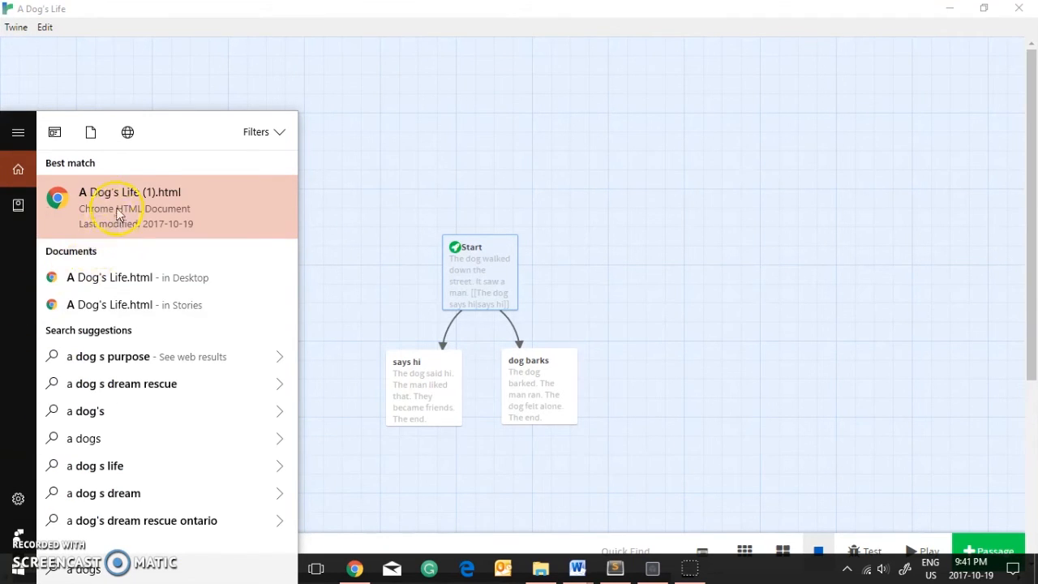
left_click(159, 209)
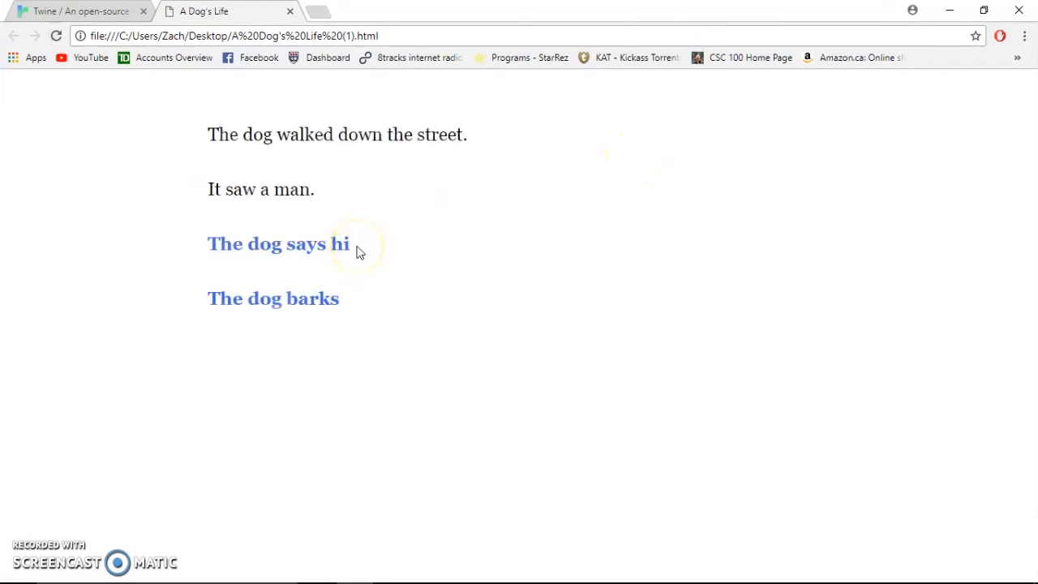
Try both links of the published story, "The dog says hi" and "The dog barks", going back to the opening passage after each.
left_click(323, 247)
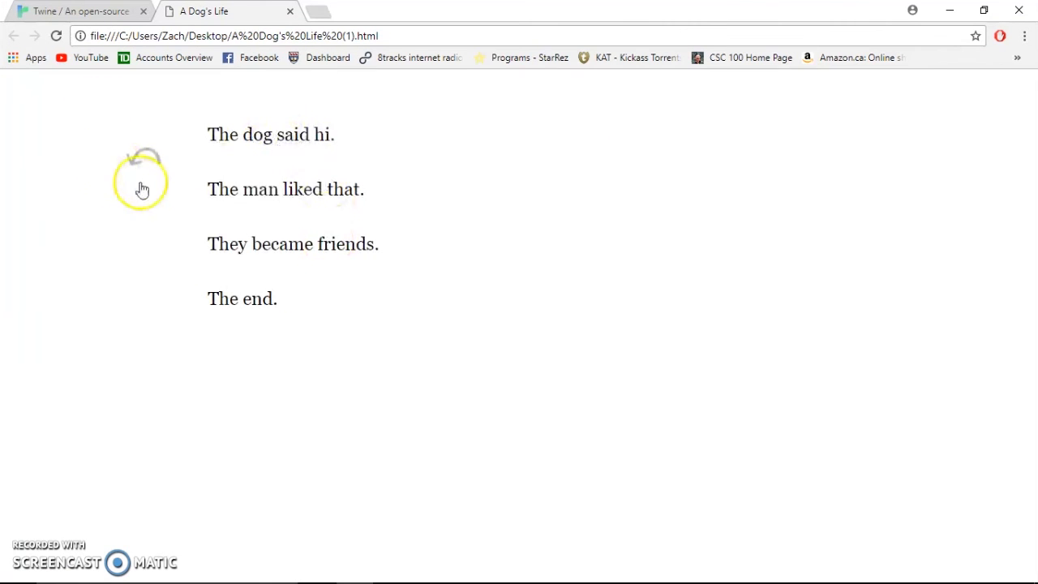
left_click(136, 156)
left_click(276, 300)
left_click(152, 158)
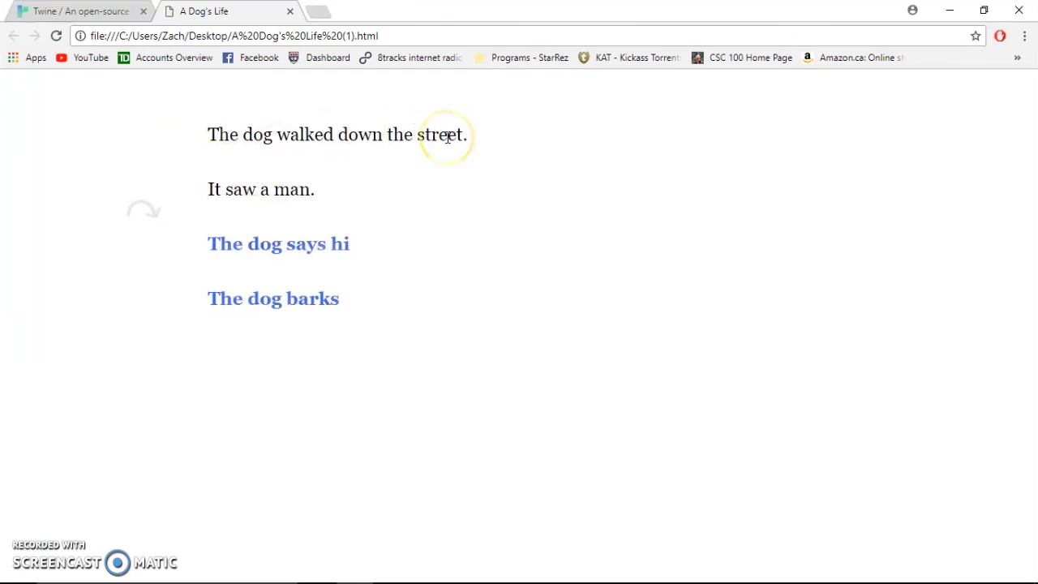